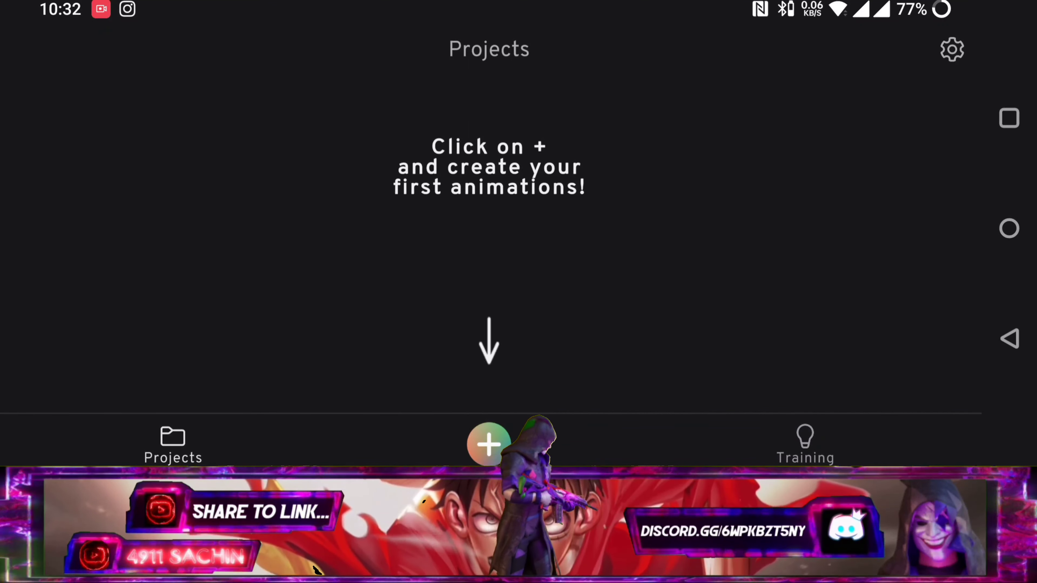
- Start a new project containing the military-base map
{"action": "left_click", "coordinate": [489, 442]}
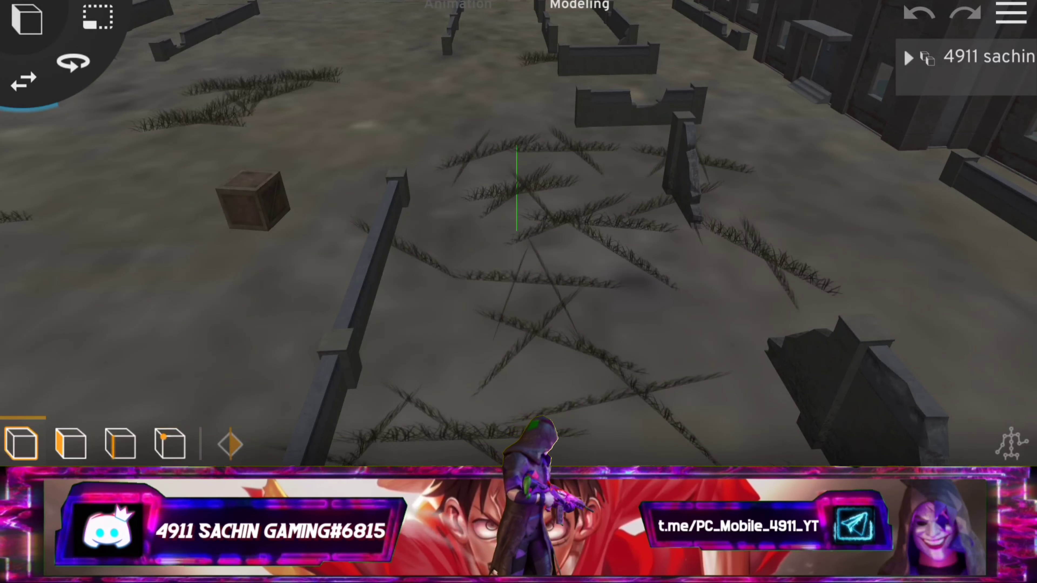
{"action": "scroll", "coordinate": [531, 229], "scroll_direction": "down", "scroll_amount": 5}
{"action": "scroll", "coordinate": [527, 245], "scroll_direction": "down", "scroll_amount": 5}
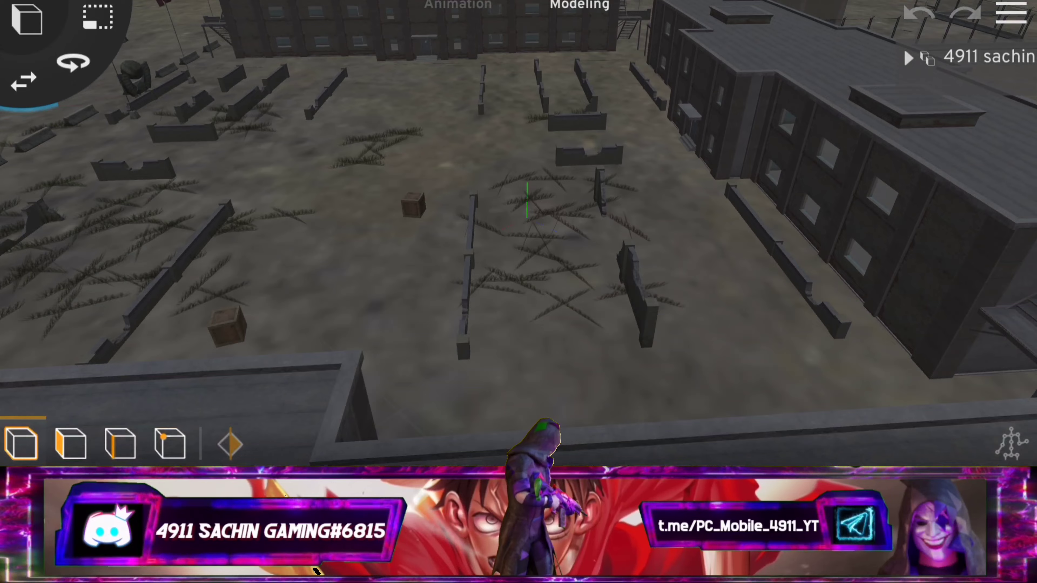
{"action": "scroll", "coordinate": [529, 247], "scroll_direction": "down", "scroll_amount": 5}
{"action": "scroll", "coordinate": [522, 232], "scroll_direction": "down", "scroll_amount": 3}
{"action": "scroll", "coordinate": [529, 248], "scroll_direction": "down", "scroll_amount": 3}
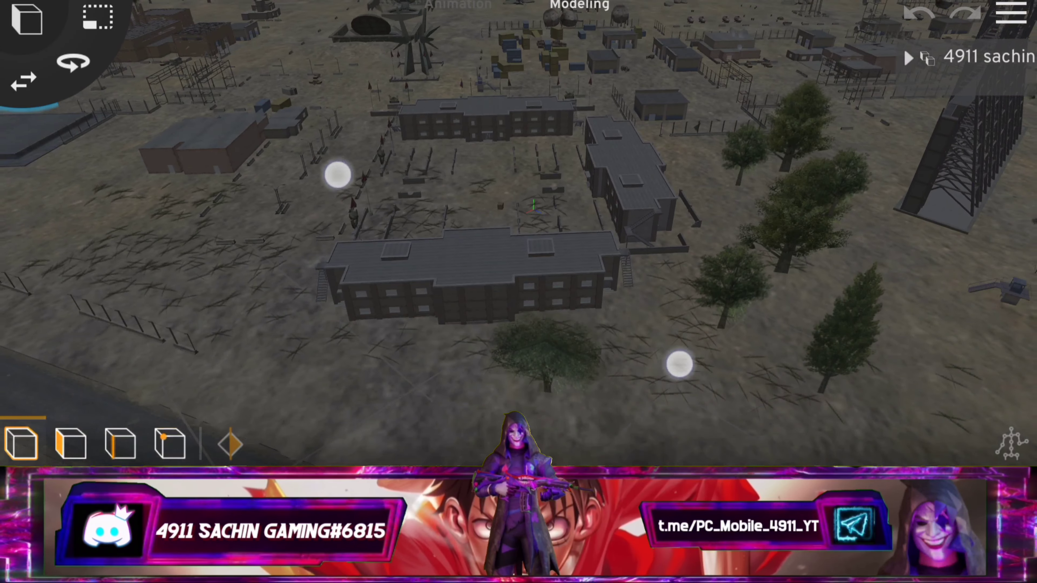
{"action": "scroll", "coordinate": [511, 271], "scroll_direction": "down", "scroll_amount": 3}
{"action": "scroll", "coordinate": [564, 266], "scroll_direction": "down", "scroll_amount": 5}
- Orbit and zoom around the map to view its buildings, walls and trees
{"action": "left_click_drag", "start_coordinate": [644, 287], "coordinate": [784, 238]}
{"action": "scroll", "coordinate": [553, 231], "scroll_direction": "up", "scroll_amount": 3}
{"action": "scroll", "coordinate": [550, 269], "scroll_direction": "up", "scroll_amount": 3}
{"action": "scroll", "coordinate": [530, 270], "scroll_direction": "up", "scroll_amount": 3}
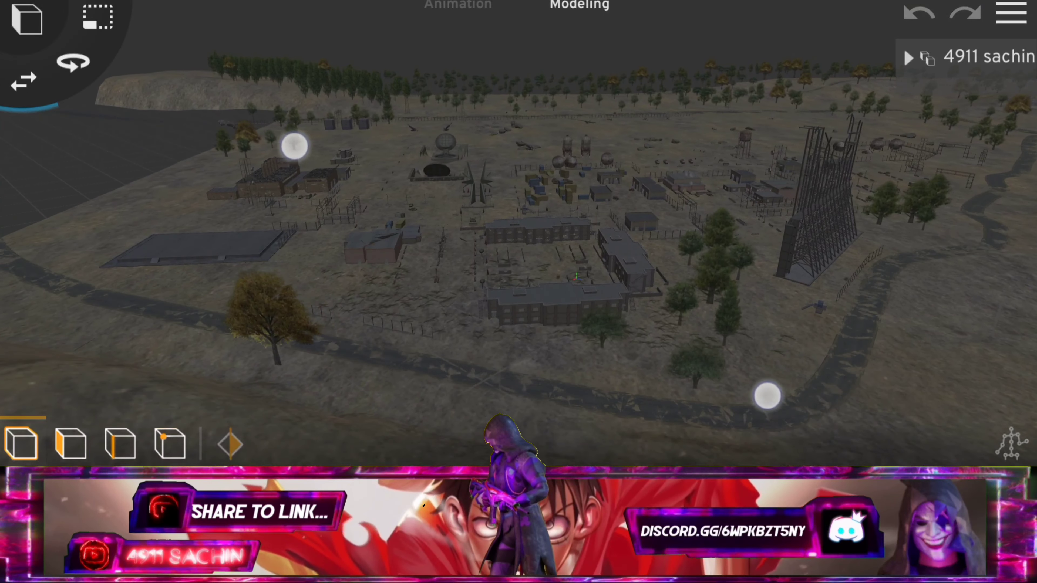
{"action": "scroll", "coordinate": [510, 268], "scroll_direction": "up", "scroll_amount": 3}
{"action": "scroll", "coordinate": [510, 268], "scroll_direction": "down", "scroll_amount": 1}
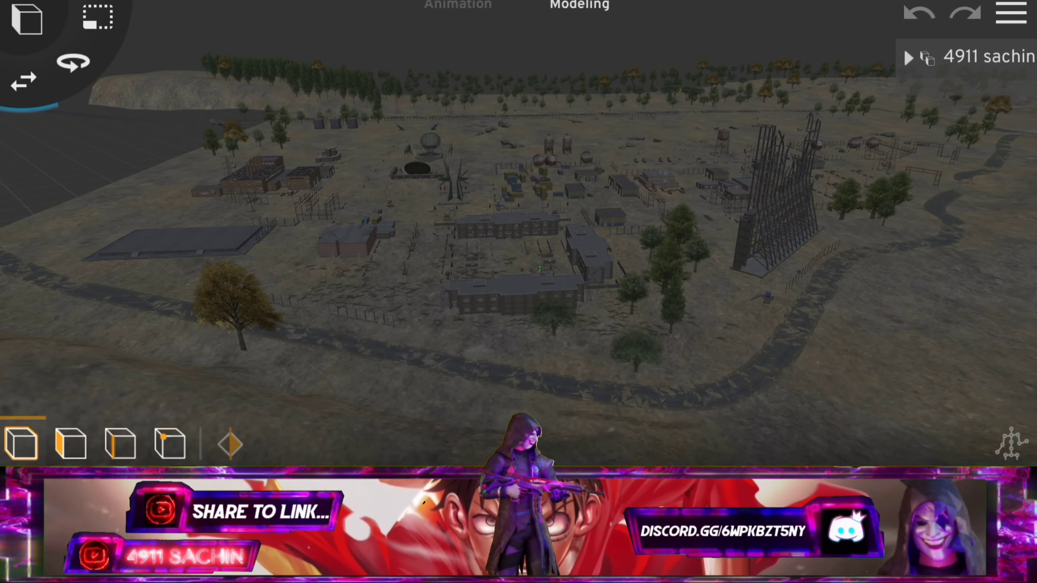
{"action": "left_click", "coordinate": [1011, 13]}
- Import the Stars & Stripes model from MODEL 15 > Stars & Stripes Outfit Animations
{"action": "left_click", "coordinate": [984, 222]}
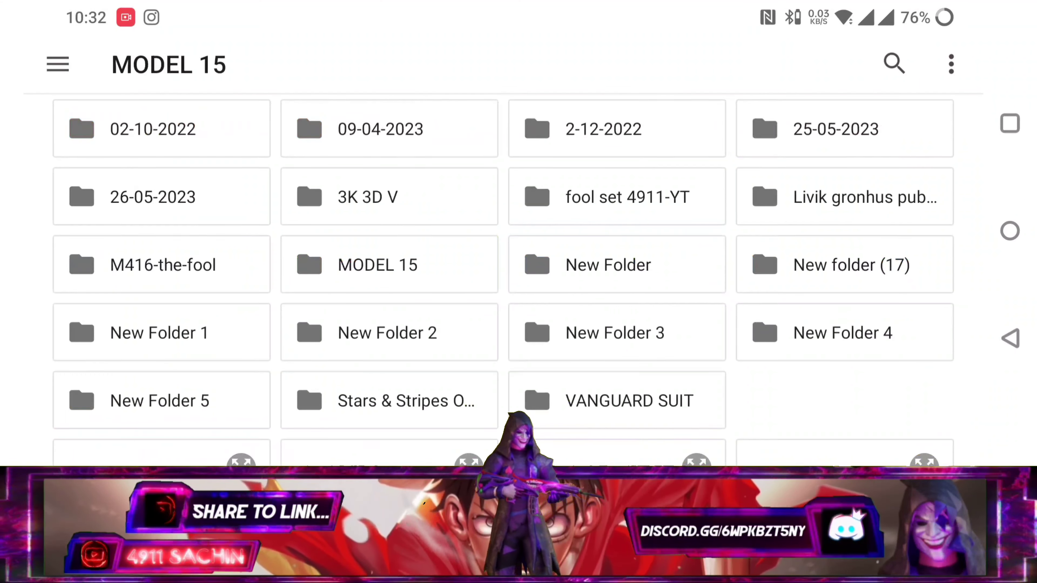
{"action": "left_click", "coordinate": [426, 261]}
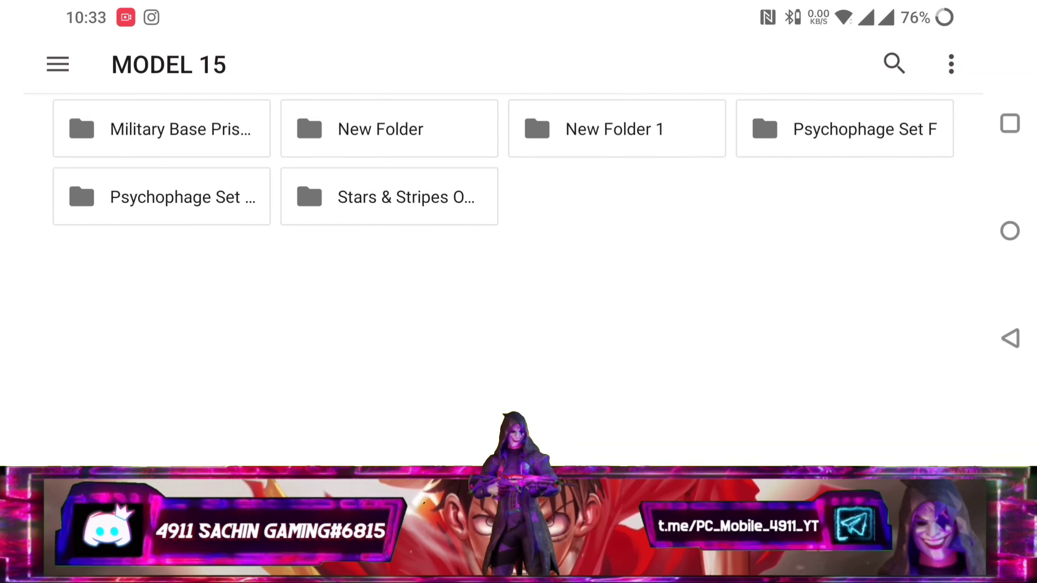
{"action": "left_click", "coordinate": [434, 207]}
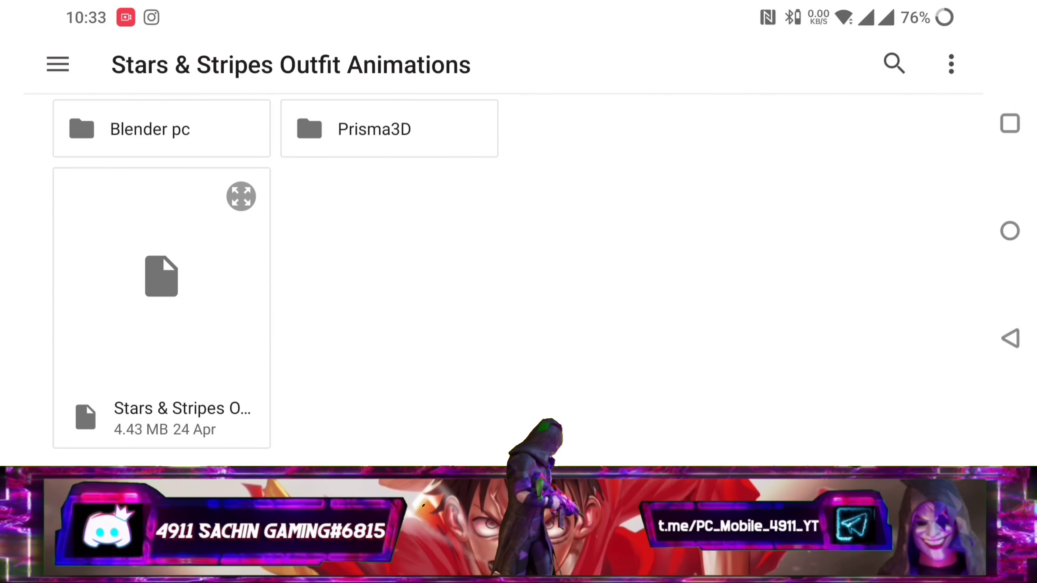
{"action": "left_click", "coordinate": [250, 350]}
{"action": "left_click", "coordinate": [242, 303]}
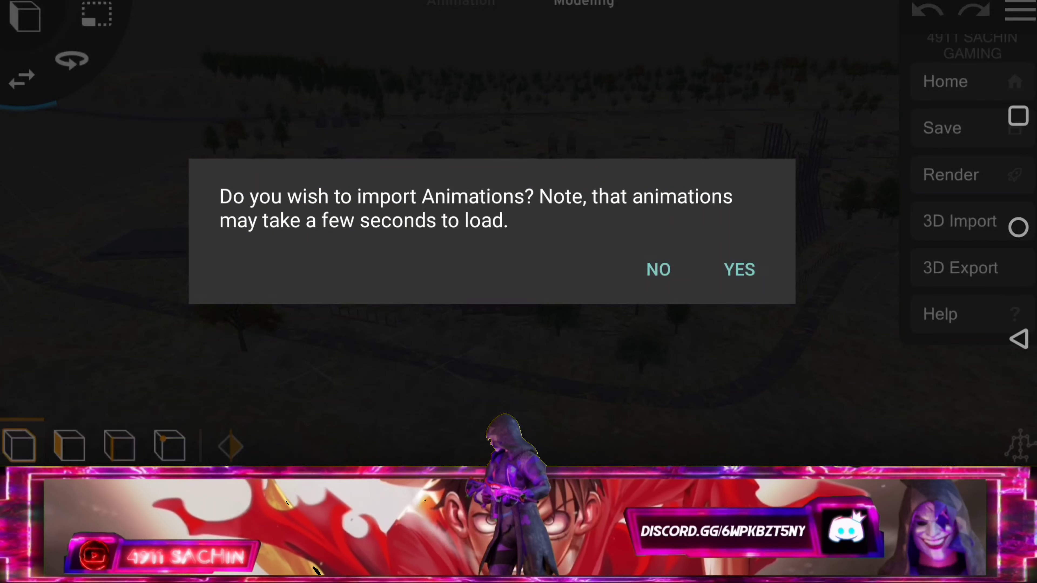
- Import the character with its animations and select it in the scene
{"action": "left_click", "coordinate": [738, 267]}
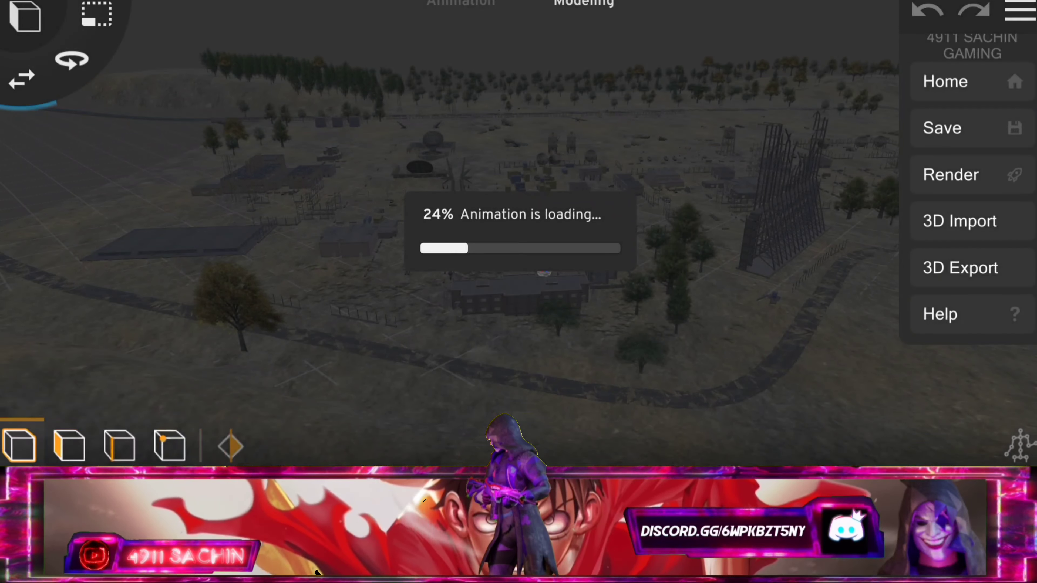
{"action": "left_click", "coordinate": [725, 306]}
{"action": "scroll", "coordinate": [498, 286], "scroll_direction": "up", "scroll_amount": 10}
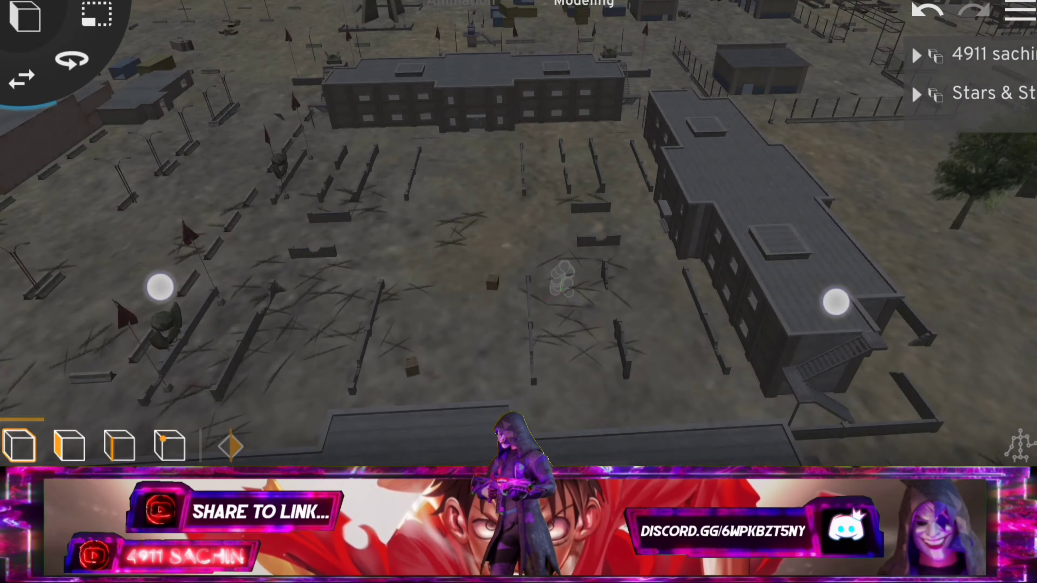
{"action": "left_click", "coordinate": [597, 216]}
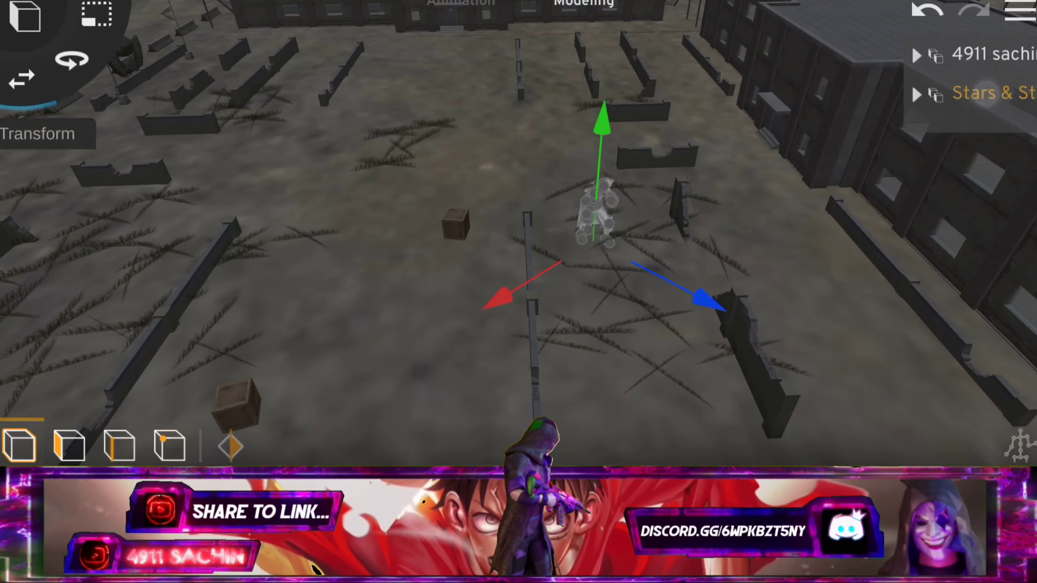
- Move the character onto the central building's roof
{"action": "left_click_drag", "start_coordinate": [858, 286], "coordinate": [896, 302]}
{"action": "scroll", "coordinate": [502, 348], "scroll_direction": "down", "scroll_amount": 5}
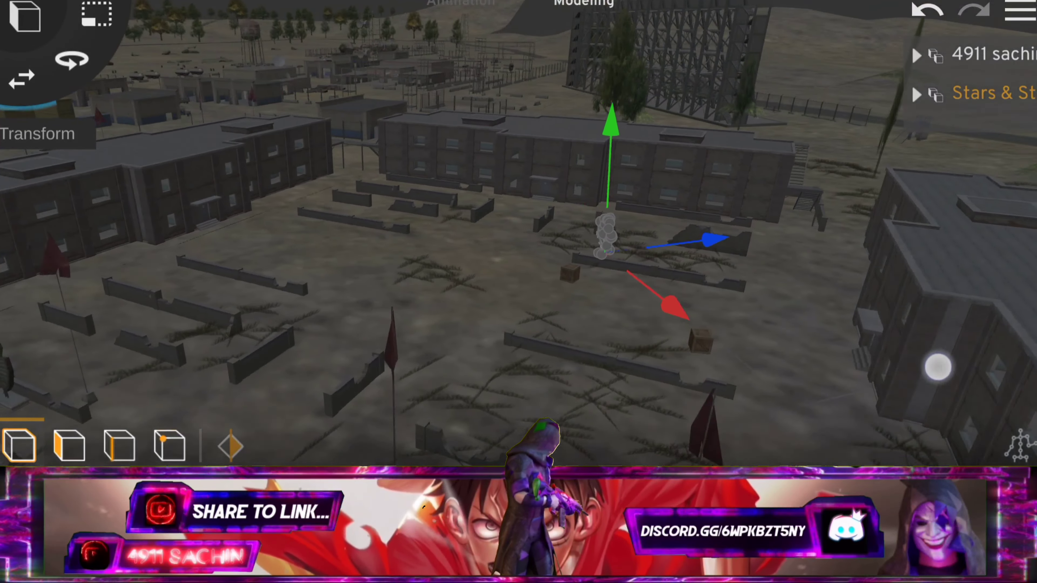
{"action": "left_click_drag", "start_coordinate": [938, 366], "coordinate": [798, 393]}
{"action": "scroll", "coordinate": [539, 322], "scroll_direction": "down", "scroll_amount": 3}
{"action": "left_click_drag", "start_coordinate": [701, 257], "coordinate": [802, 455]}
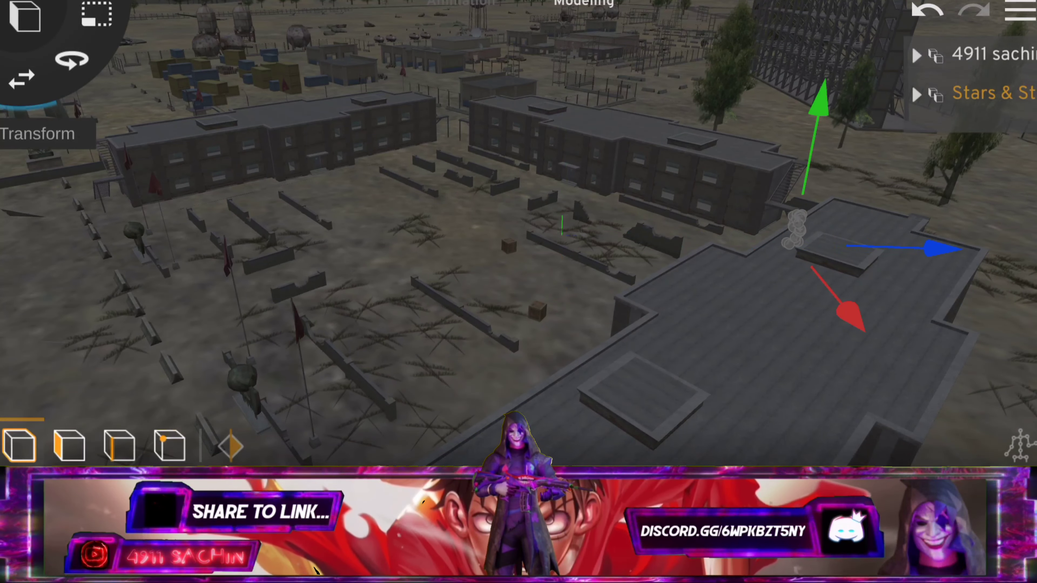
{"action": "scroll", "coordinate": [425, 322], "scroll_direction": "down", "scroll_amount": 3}
{"action": "left_click_drag", "start_coordinate": [621, 338], "coordinate": [722, 338]}
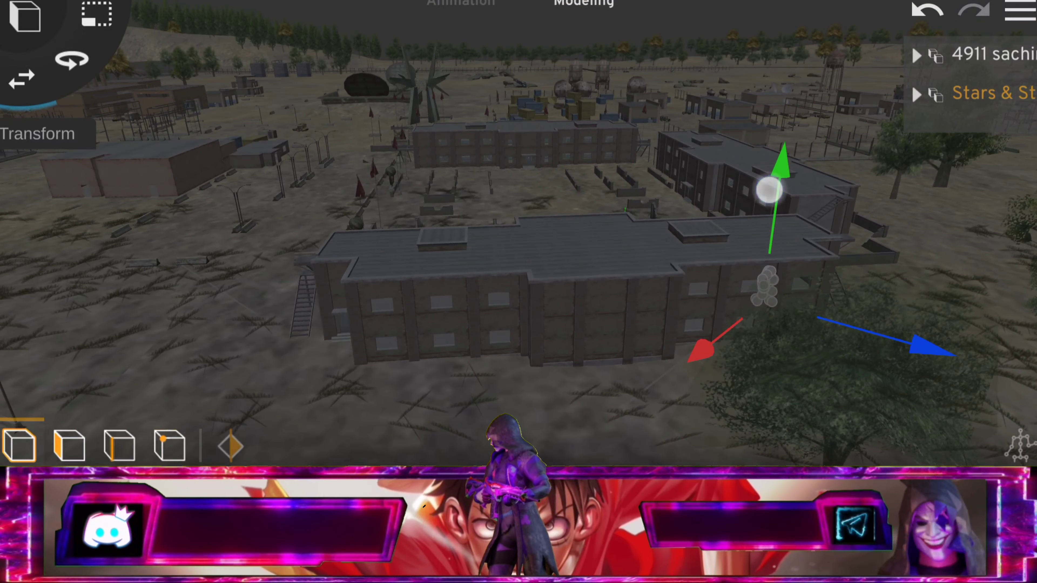
{"action": "left_click_drag", "start_coordinate": [717, 255], "coordinate": [537, 320]}
{"action": "left_click_drag", "start_coordinate": [740, 294], "coordinate": [787, 304]}
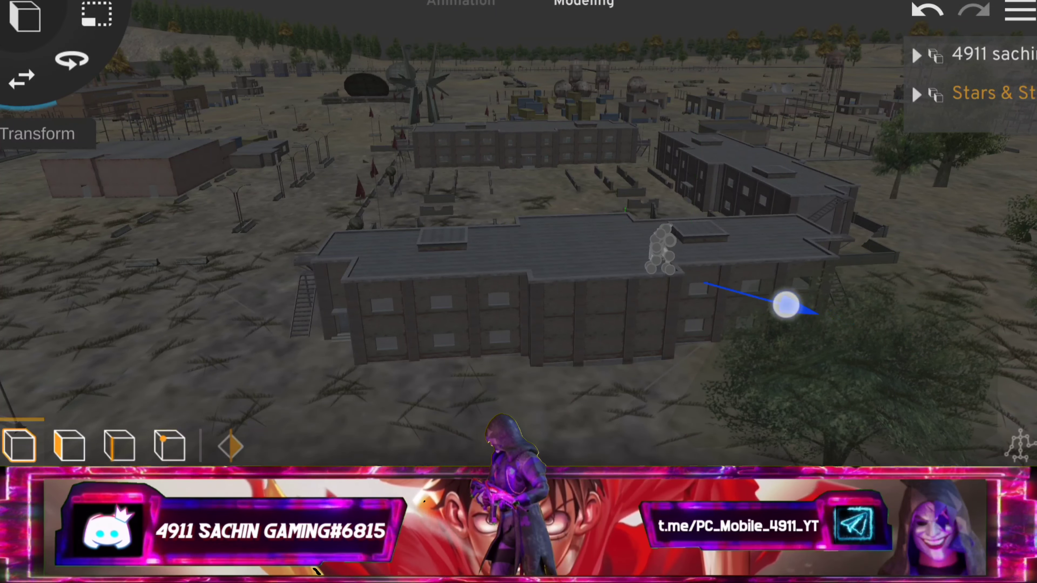
- Slide the character across the roof and raise it onto the rooftop platform
{"action": "scroll", "coordinate": [559, 355], "scroll_direction": "up", "scroll_amount": 5}
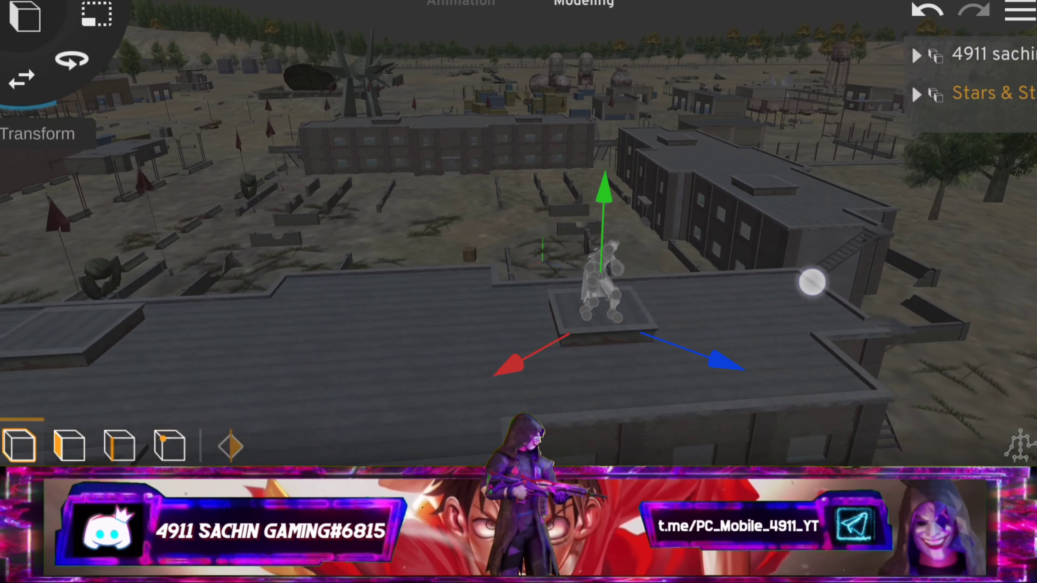
{"action": "scroll", "coordinate": [547, 283], "scroll_direction": "up", "scroll_amount": 5}
{"action": "mouse_move", "coordinate": [771, 393]}
{"action": "left_mouse_down"}
{"action": "mouse_move", "coordinate": [928, 417]}
{"action": "mouse_move", "coordinate": [918, 276]}
{"action": "left_mouse_up"}
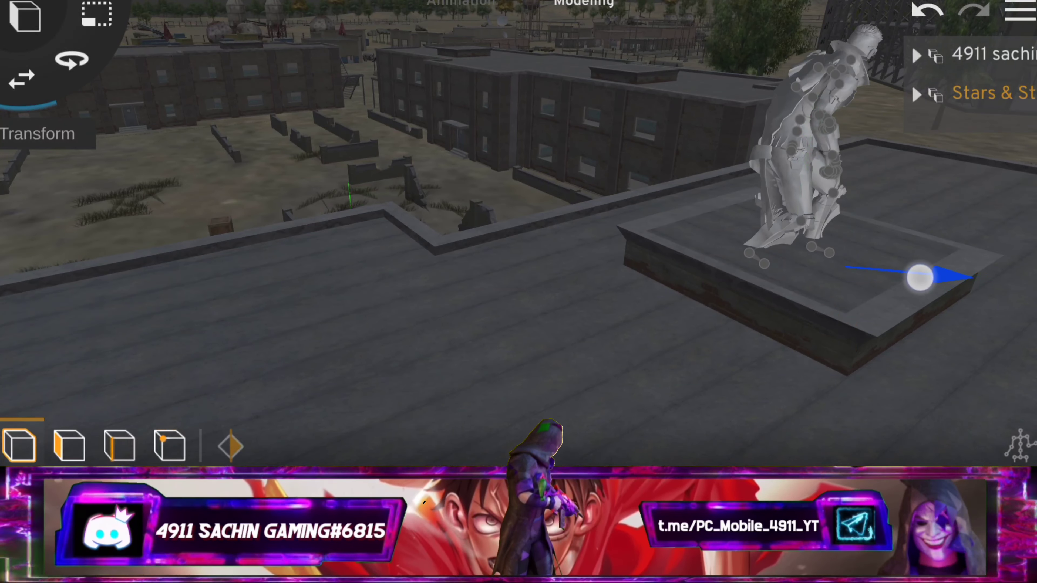
{"action": "left_click_drag", "start_coordinate": [790, 322], "coordinate": [801, 296]}
{"action": "left_click_drag", "start_coordinate": [779, 100], "coordinate": [787, 132]}
{"action": "left_click_drag", "start_coordinate": [507, 310], "coordinate": [505, 378]}
- Turn the character to face the viewer and shift it left on the platform
{"action": "left_click", "coordinate": [72, 59]}
{"action": "left_click_drag", "start_coordinate": [699, 316], "coordinate": [612, 338]}
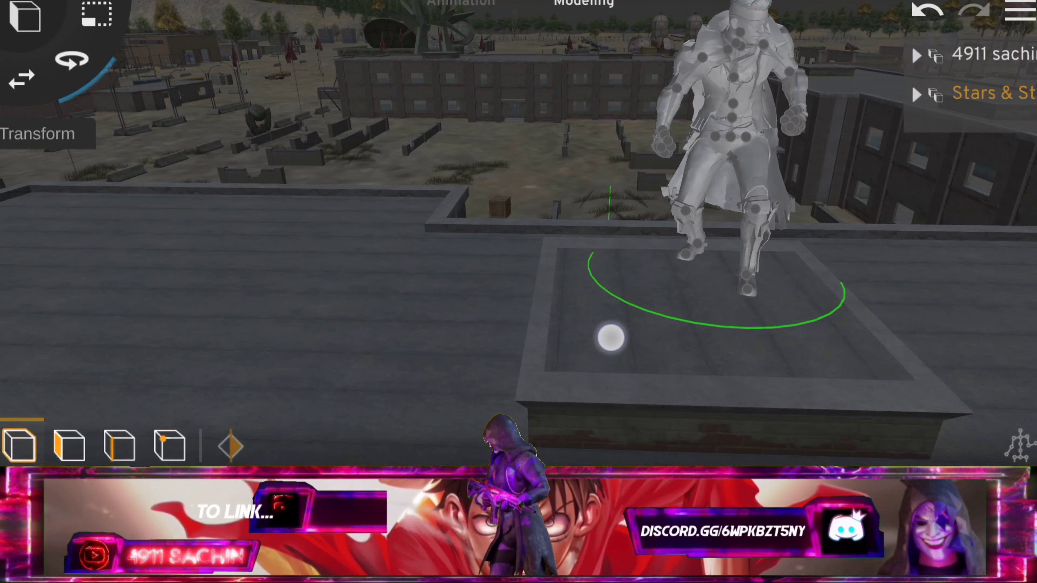
{"action": "mouse_move", "coordinate": [937, 339]}
{"action": "left_mouse_down"}
{"action": "mouse_move", "coordinate": [838, 306]}
{"action": "mouse_move", "coordinate": [866, 353]}
{"action": "mouse_move", "coordinate": [868, 343]}
{"action": "left_mouse_up"}
{"action": "left_click", "coordinate": [21, 79]}
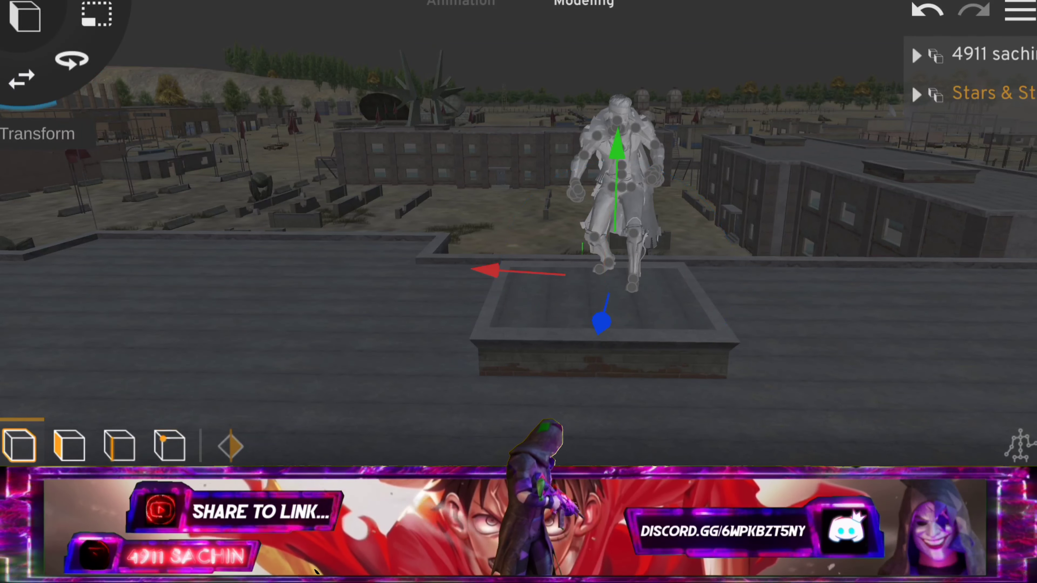
{"action": "left_click_drag", "start_coordinate": [484, 269], "coordinate": [449, 278]}
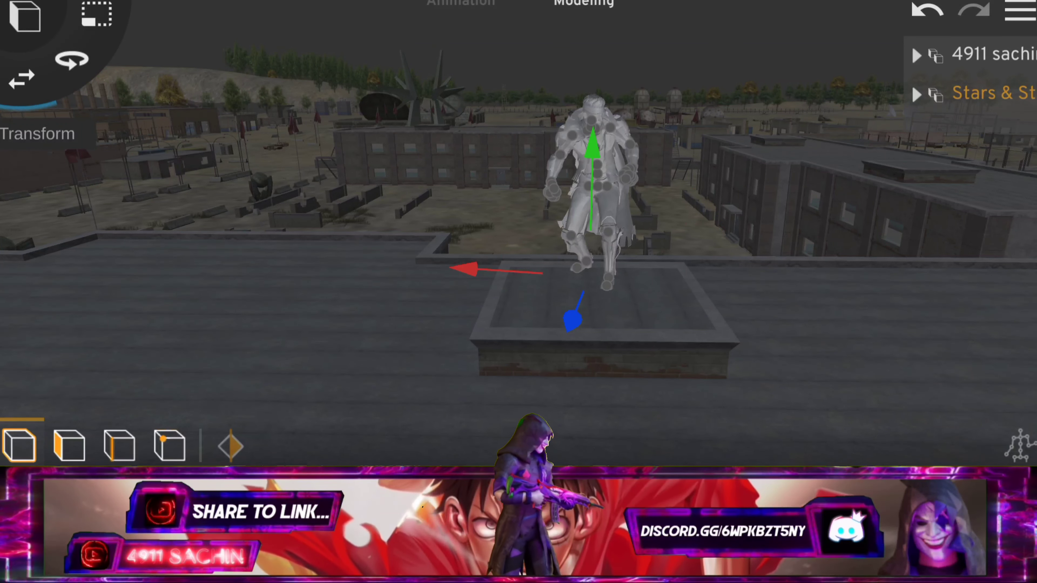
{"action": "left_click", "coordinate": [916, 95]}
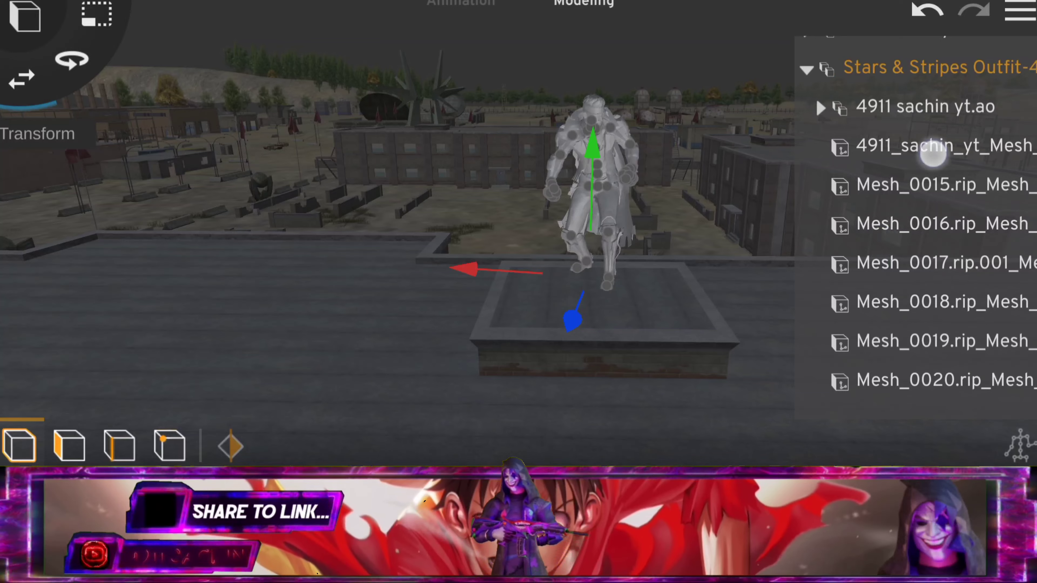
- Texture the first body mesh with an image from the phone's texture folder
{"action": "left_click", "coordinate": [933, 148]}
{"action": "left_click", "coordinate": [45, 173]}
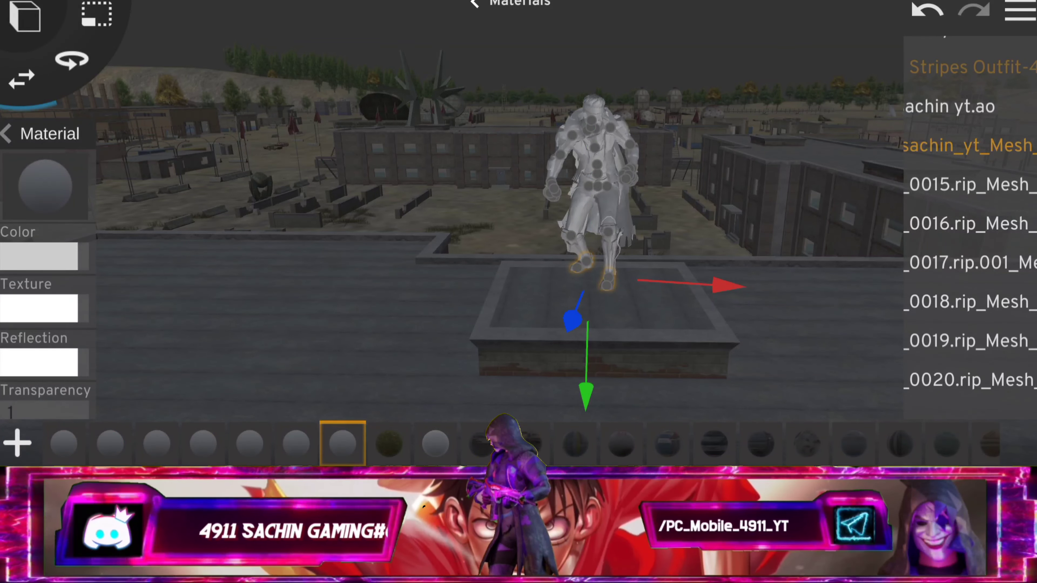
{"action": "left_click", "coordinate": [22, 447]}
{"action": "left_click", "coordinate": [331, 365]}
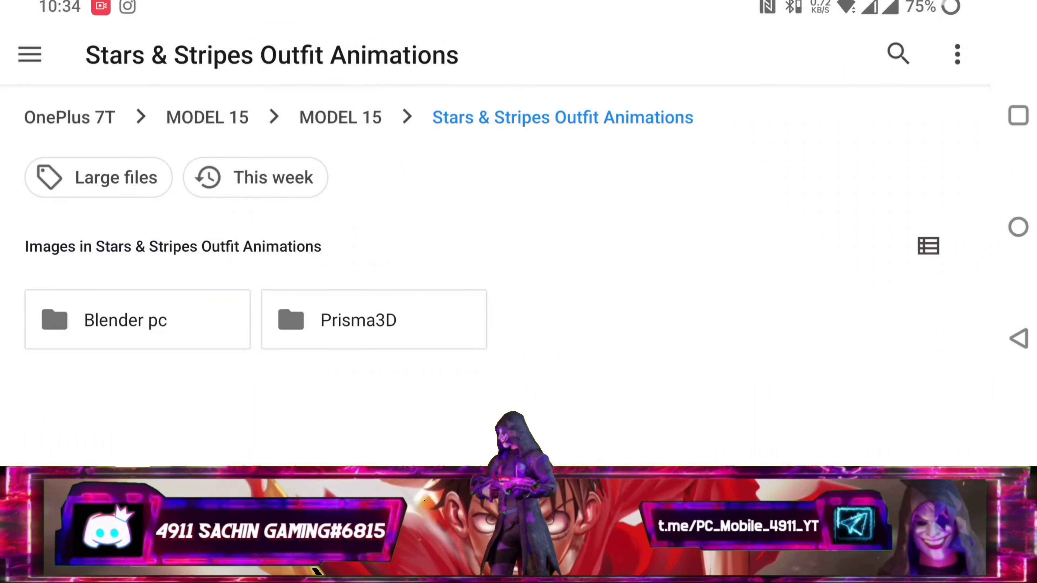
{"action": "left_click", "coordinate": [416, 318]}
{"action": "left_click", "coordinate": [736, 377]}
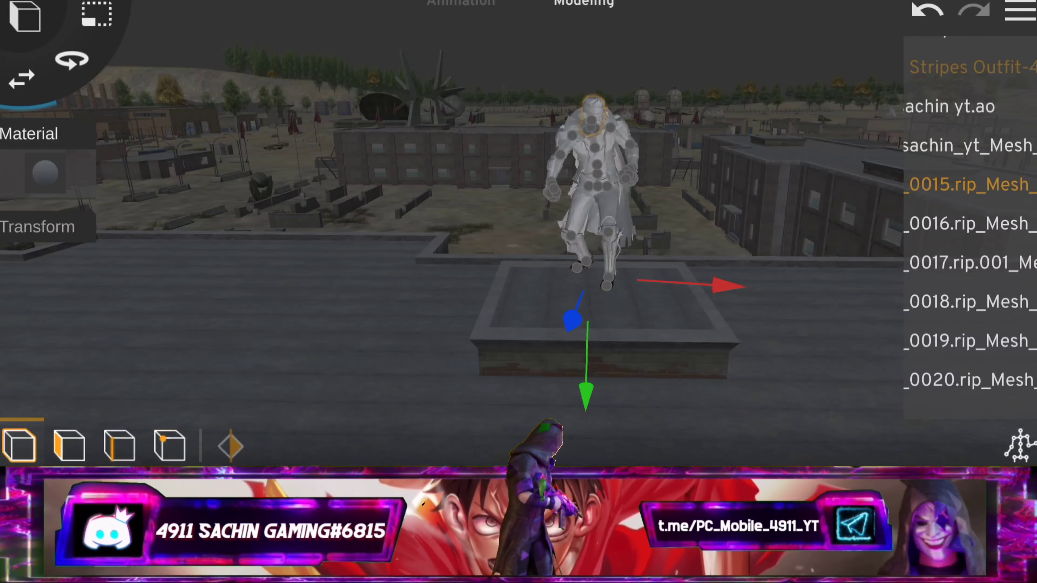
- Apply the face image as the texture of the next mesh
{"action": "left_click", "coordinate": [43, 172]}
{"action": "left_click", "coordinate": [39, 307]}
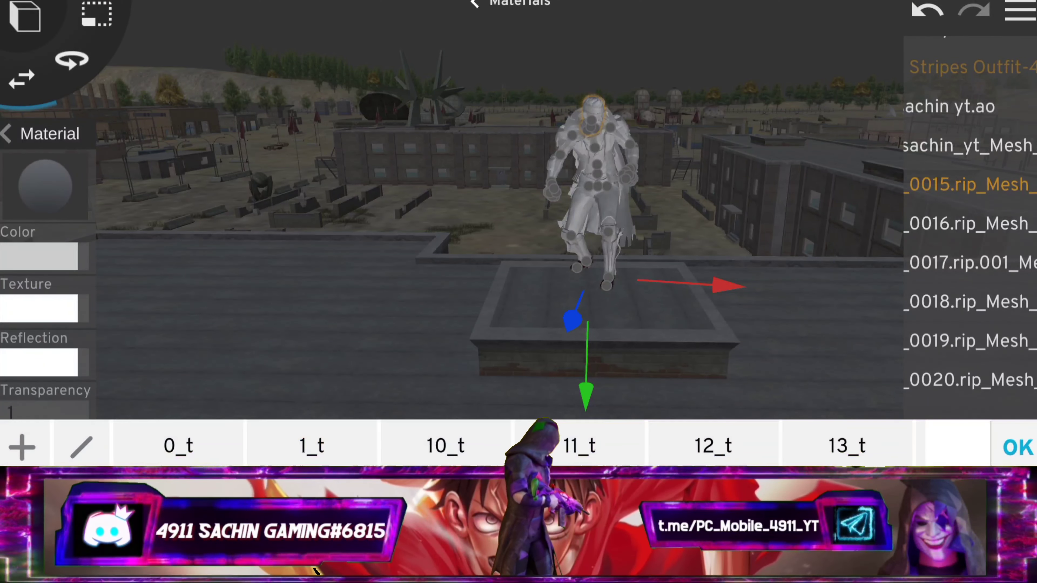
{"action": "left_click", "coordinate": [22, 447]}
{"action": "left_click", "coordinate": [331, 370]}
{"action": "left_click", "coordinate": [558, 359]}
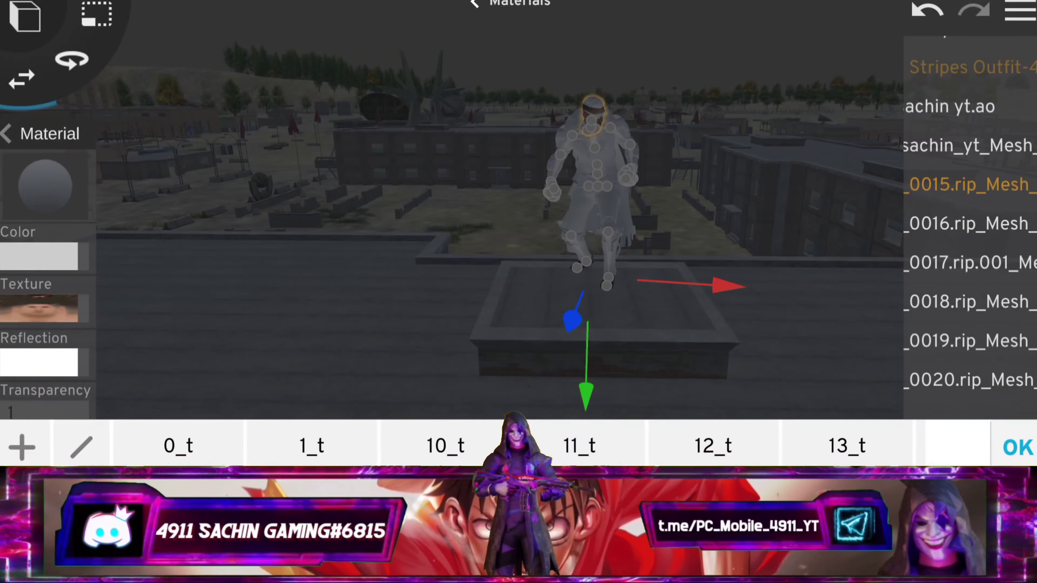
{"action": "left_click", "coordinate": [1017, 447]}
- Apply the orange image as the texture of the following mesh
{"action": "left_click", "coordinate": [45, 172]}
{"action": "left_click", "coordinate": [39, 306]}
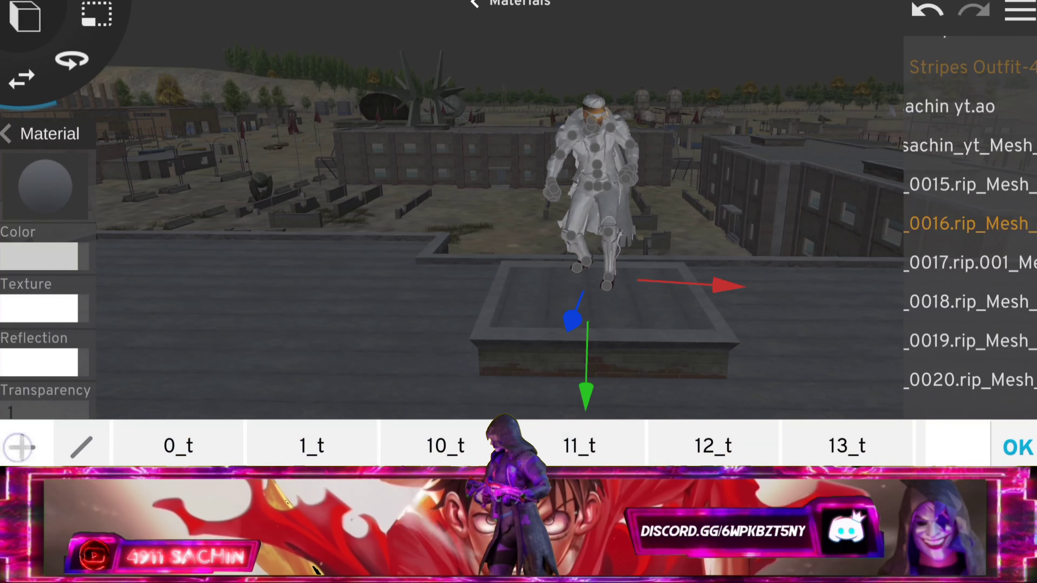
{"action": "left_click", "coordinate": [22, 447]}
{"action": "left_click", "coordinate": [332, 367]}
{"action": "left_click", "coordinate": [567, 359]}
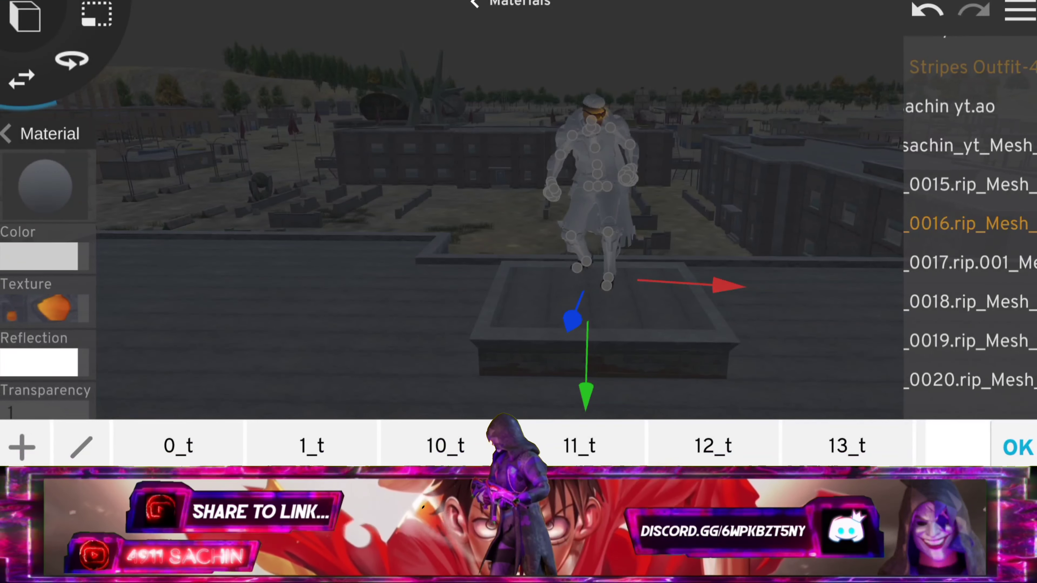
{"action": "left_click", "coordinate": [1018, 445]}
- Apply the dark texture image to the next mesh part
{"action": "left_click", "coordinate": [44, 173]}
{"action": "left_click", "coordinate": [39, 306]}
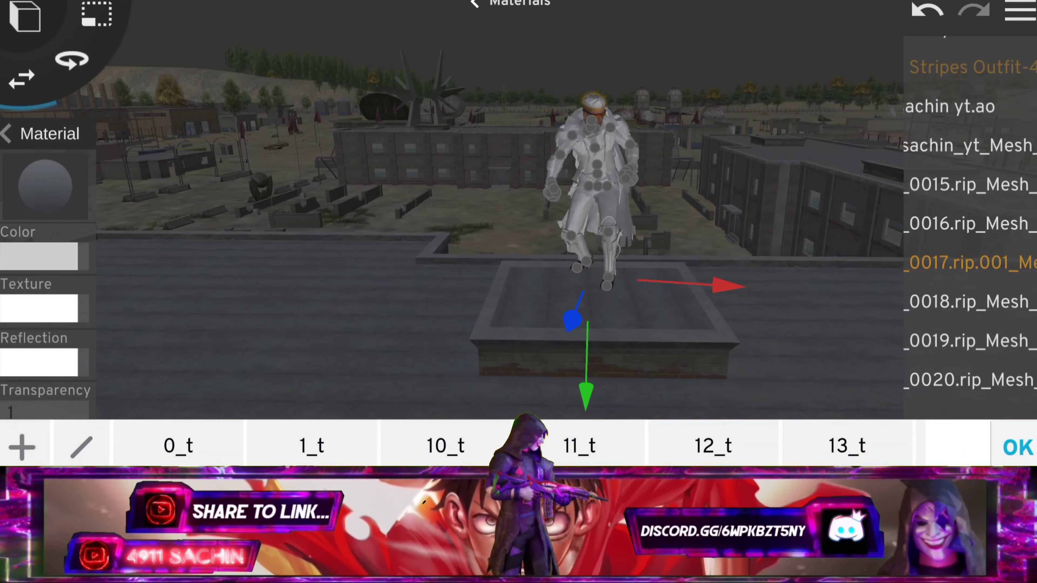
{"action": "left_click", "coordinate": [21, 447]}
{"action": "left_click", "coordinate": [333, 368]}
{"action": "scroll", "coordinate": [519, 286], "scroll_direction": "down", "scroll_amount": 2}
{"action": "left_click", "coordinate": [98, 393]}
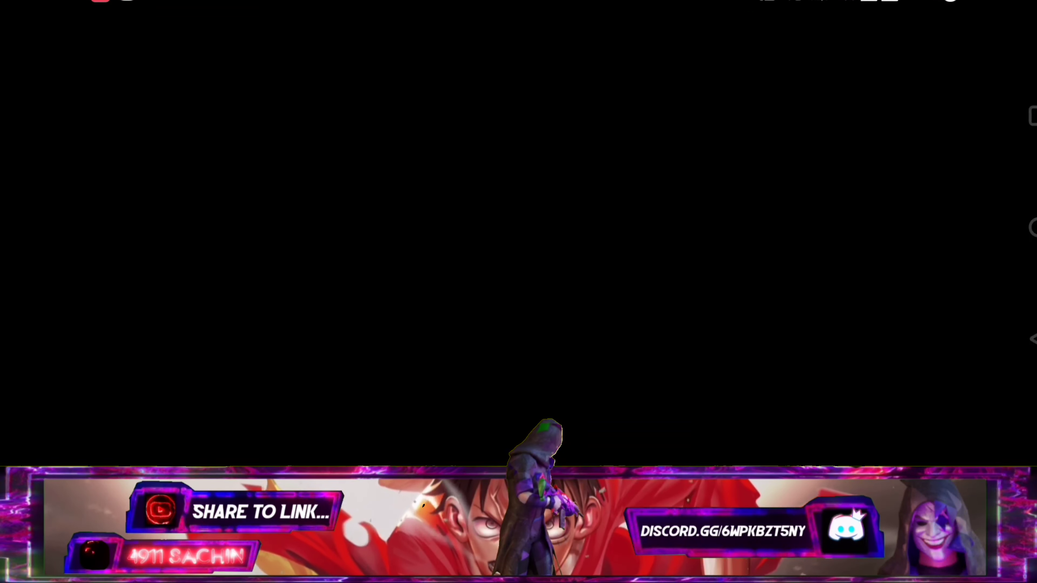
- Give mesh part 0018 its texture image from the phone
{"action": "left_click", "coordinate": [1018, 448]}
{"action": "left_click", "coordinate": [45, 186]}
{"action": "left_click", "coordinate": [39, 309]}
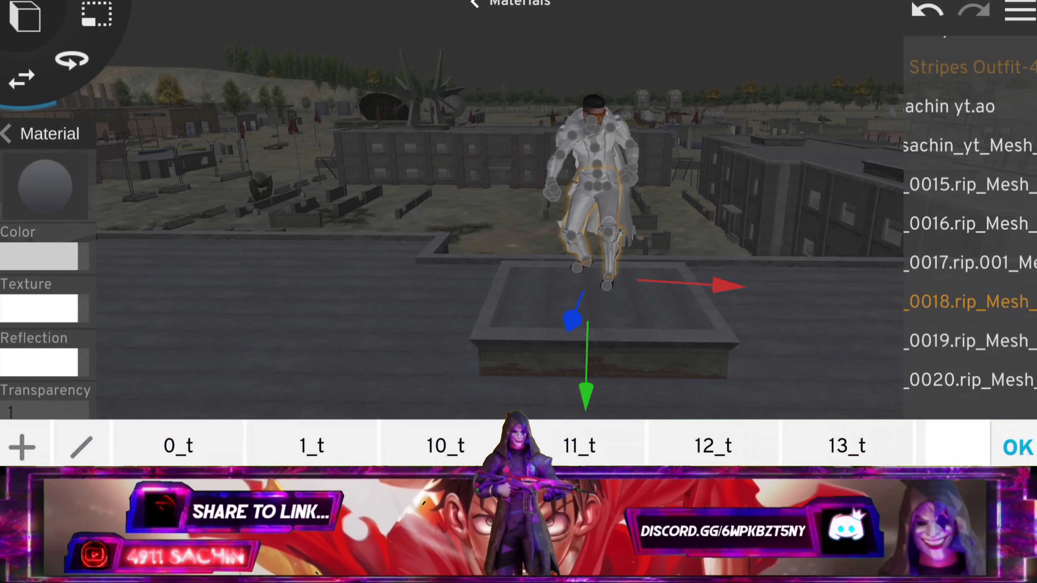
{"action": "left_click", "coordinate": [22, 447]}
{"action": "left_click", "coordinate": [332, 391]}
{"action": "left_click", "coordinate": [408, 367]}
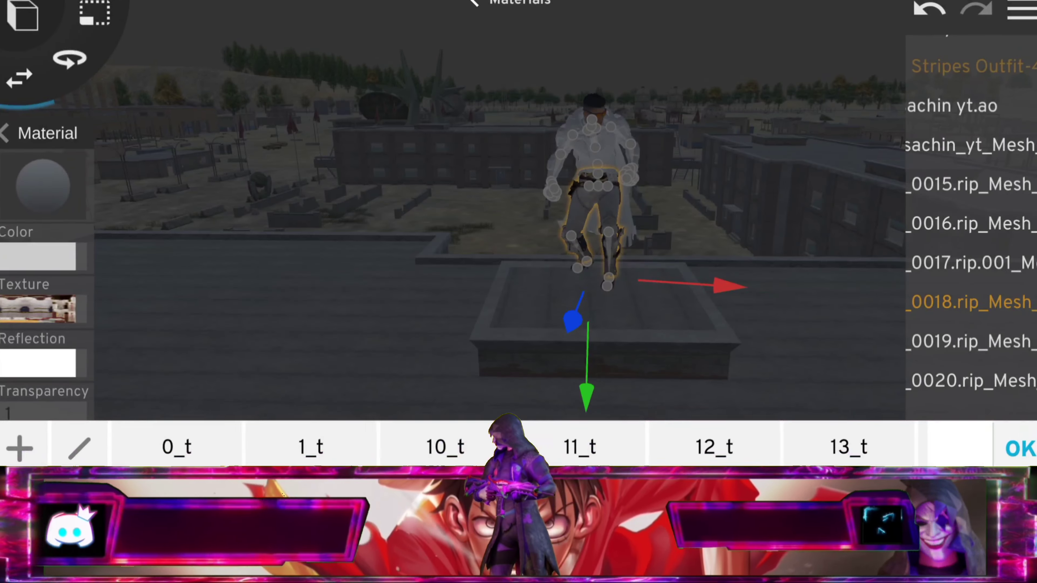
- Give mesh part 0019 its texture image from the phone
{"action": "left_click", "coordinate": [1018, 447]}
{"action": "left_click", "coordinate": [948, 341]}
{"action": "left_click", "coordinate": [45, 133]}
{"action": "left_click", "coordinate": [39, 308]}
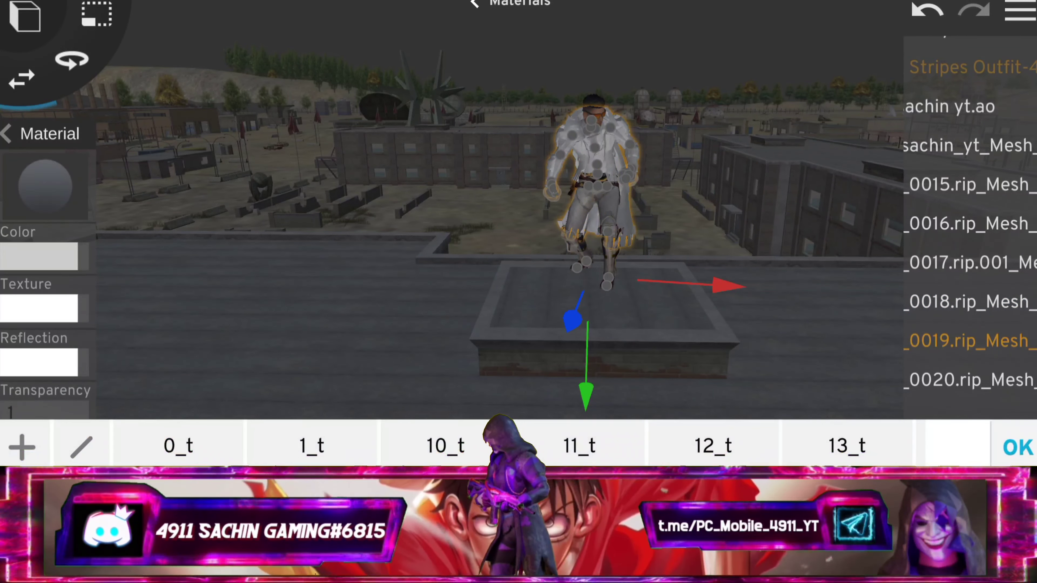
{"action": "left_click", "coordinate": [22, 447]}
{"action": "left_click", "coordinate": [332, 368]}
{"action": "left_click", "coordinate": [255, 359]}
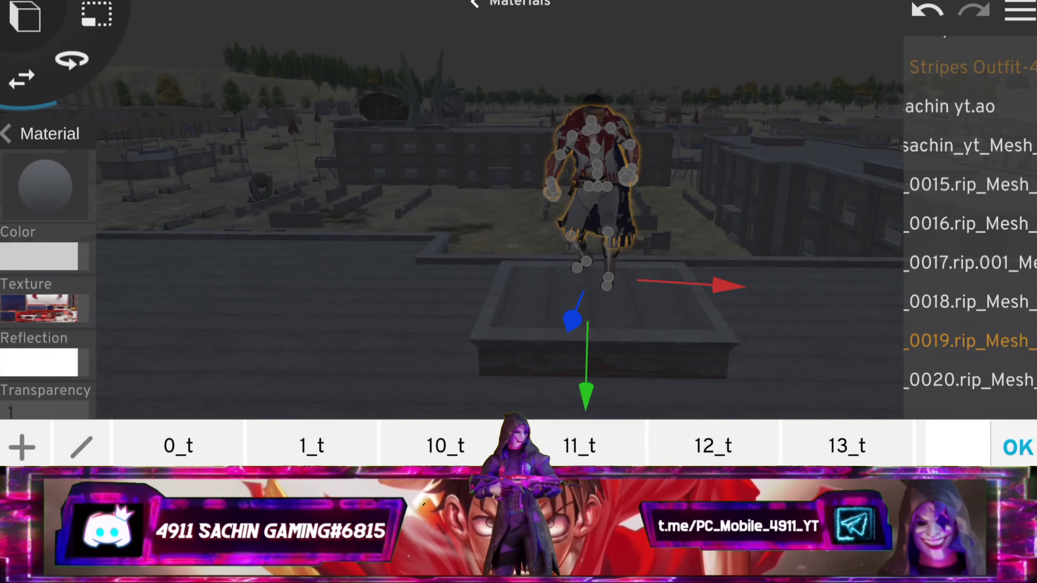
{"action": "left_click", "coordinate": [1018, 446]}
- Apply the skin texture image to mesh part 0020
{"action": "left_click", "coordinate": [958, 380]}
{"action": "left_click", "coordinate": [45, 133]}
{"action": "left_click", "coordinate": [39, 308]}
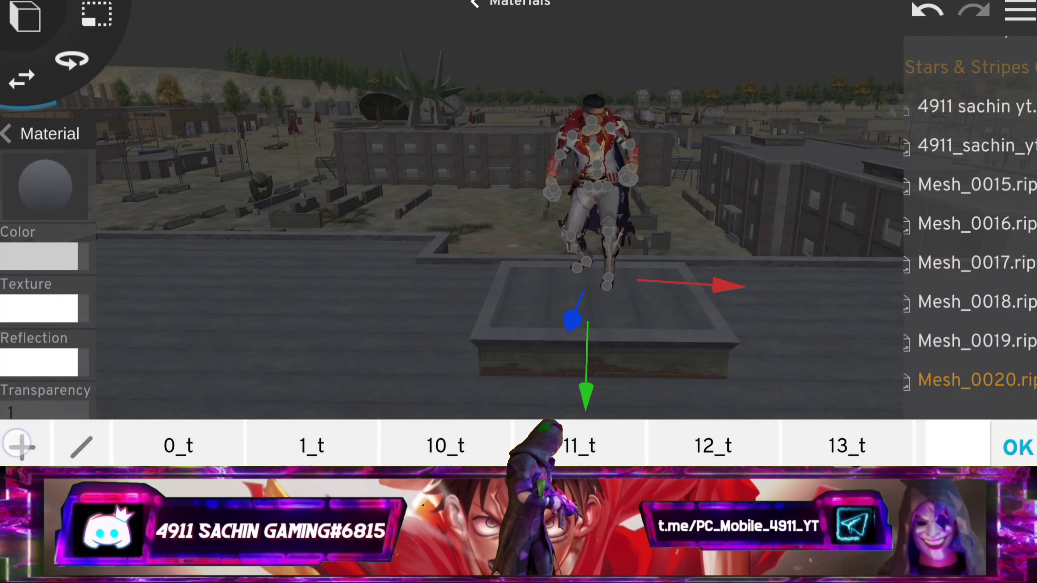
{"action": "left_click", "coordinate": [21, 447]}
{"action": "left_click", "coordinate": [332, 368]}
{"action": "left_click", "coordinate": [887, 190]}
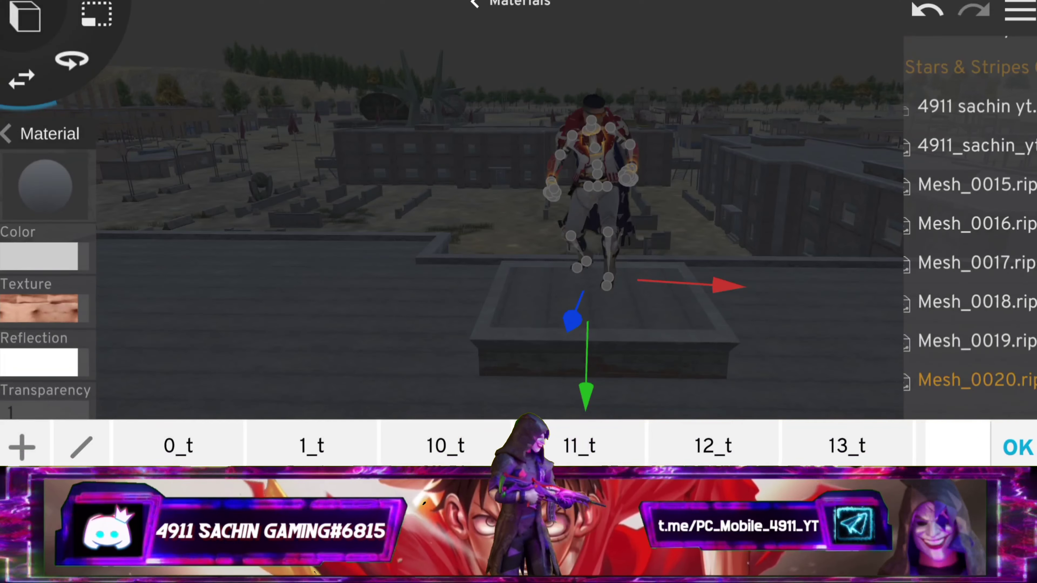
{"action": "left_click", "coordinate": [1018, 446]}
{"action": "left_click", "coordinate": [917, 94]}
- Add a light and lift it high above the rooftop on the Y axis
{"action": "left_click", "coordinate": [25, 17]}
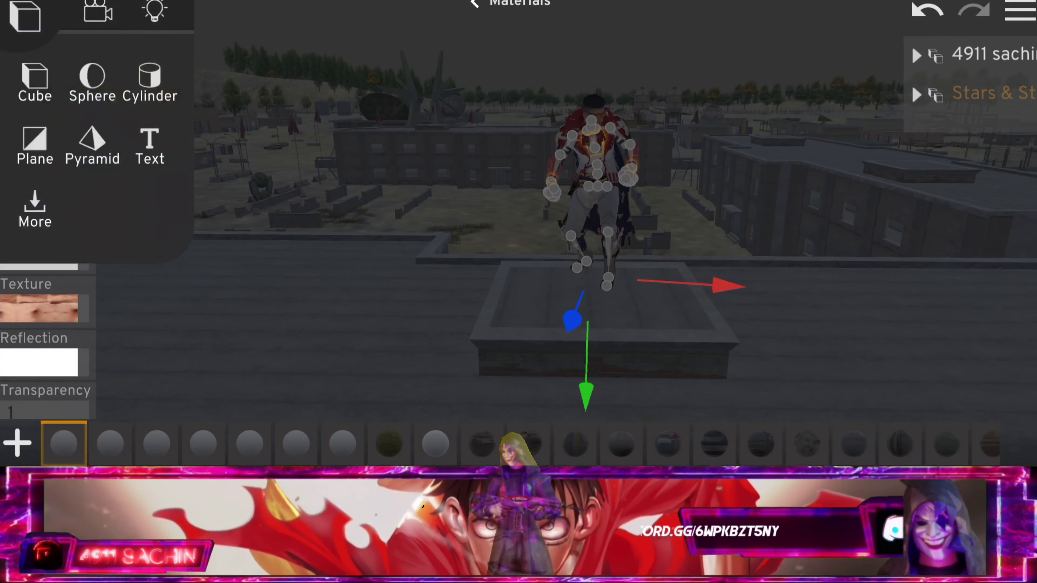
{"action": "left_click", "coordinate": [154, 12]}
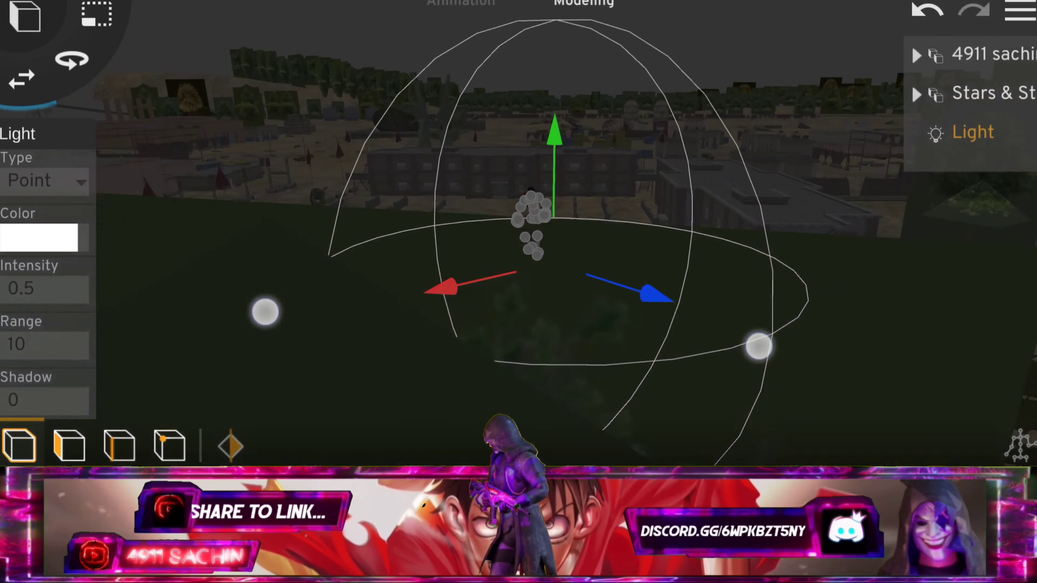
{"action": "scroll", "coordinate": [511, 327], "scroll_direction": "down", "scroll_amount": 5}
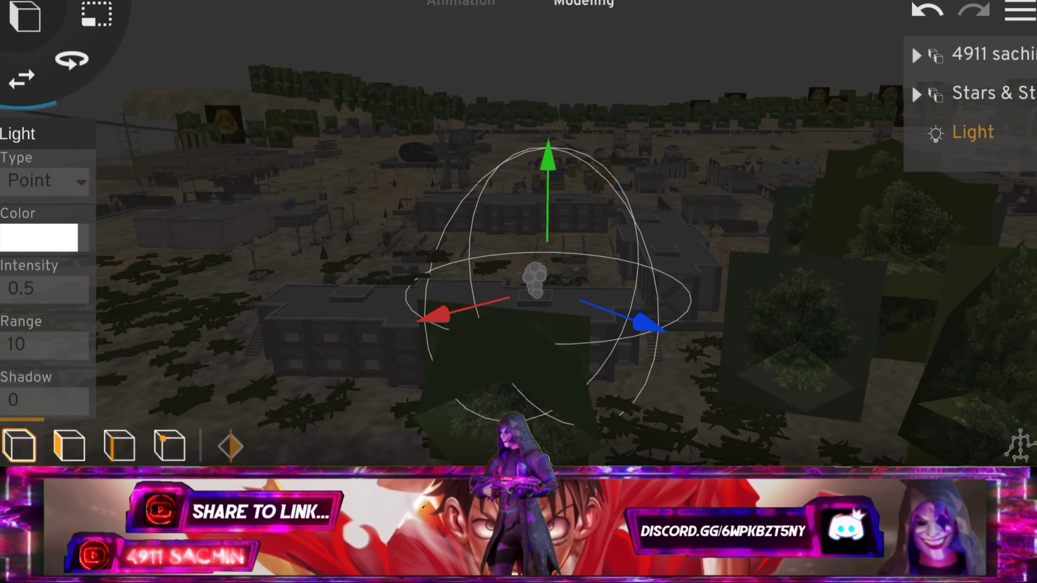
{"action": "left_click_drag", "start_coordinate": [548, 171], "coordinate": [581, 33]}
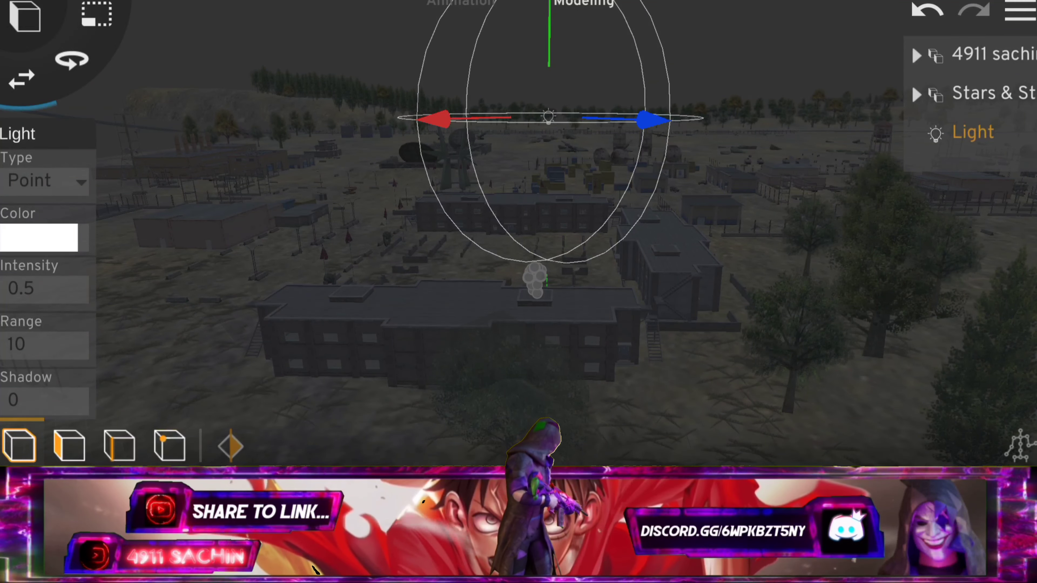
- Make the light a Sun type and tilt it to shine over the base
{"action": "left_click", "coordinate": [45, 182]}
{"action": "left_click", "coordinate": [60, 445]}
{"action": "left_click", "coordinate": [1018, 444]}
{"action": "left_click", "coordinate": [72, 60]}
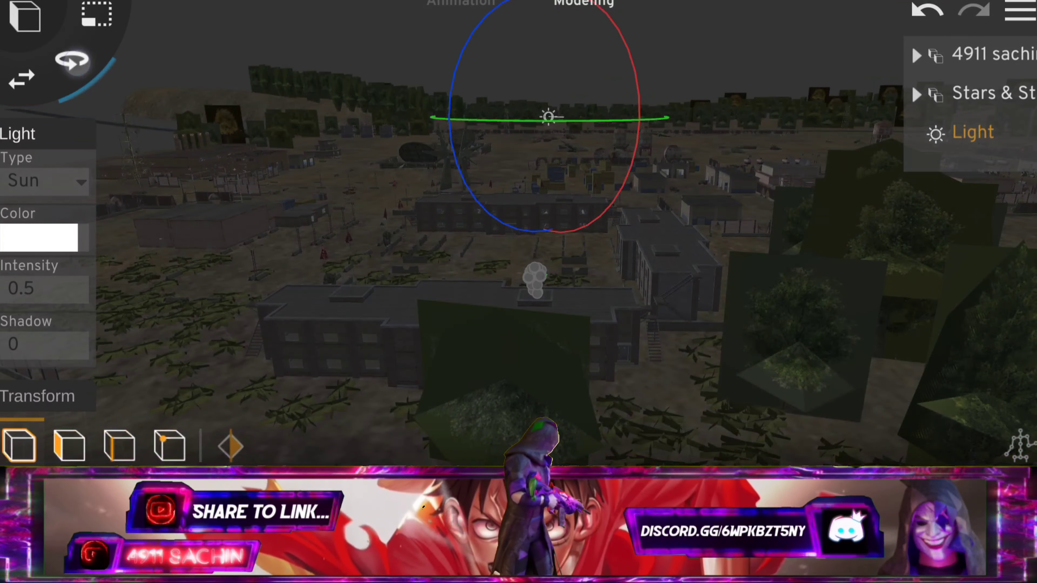
{"action": "left_click_drag", "start_coordinate": [639, 112], "coordinate": [618, 331]}
{"action": "mouse_move", "coordinate": [638, 146]}
{"action": "left_mouse_down"}
{"action": "mouse_move", "coordinate": [620, 257]}
{"action": "mouse_move", "coordinate": [591, 336]}
{"action": "mouse_move", "coordinate": [617, 206]}
{"action": "left_mouse_up"}
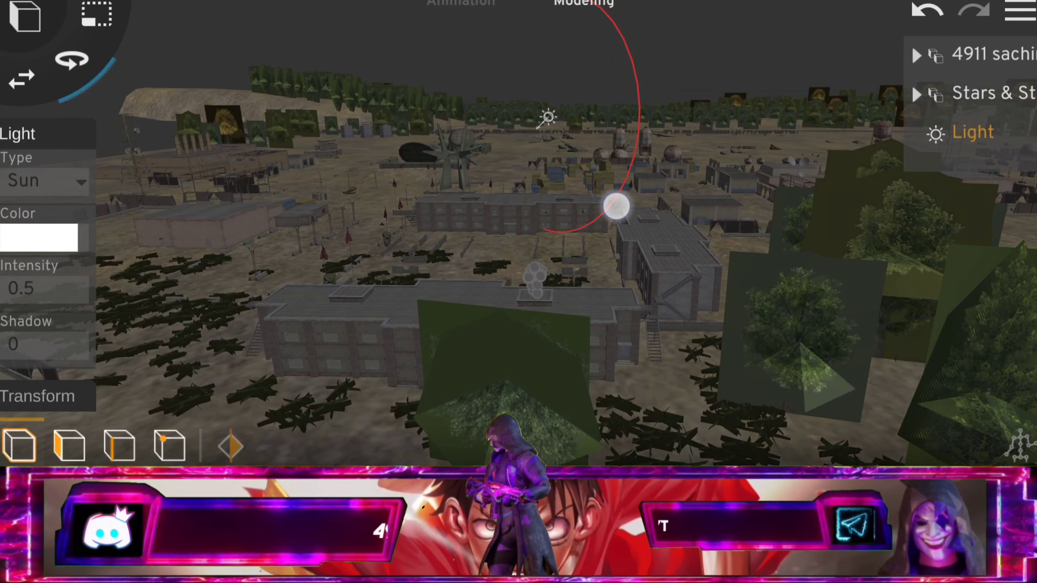
- Set the sun light's intensity to 1.01
{"action": "left_click", "coordinate": [45, 288]}
{"action": "left_click_drag", "start_coordinate": [77, 447], "coordinate": [120, 448]}
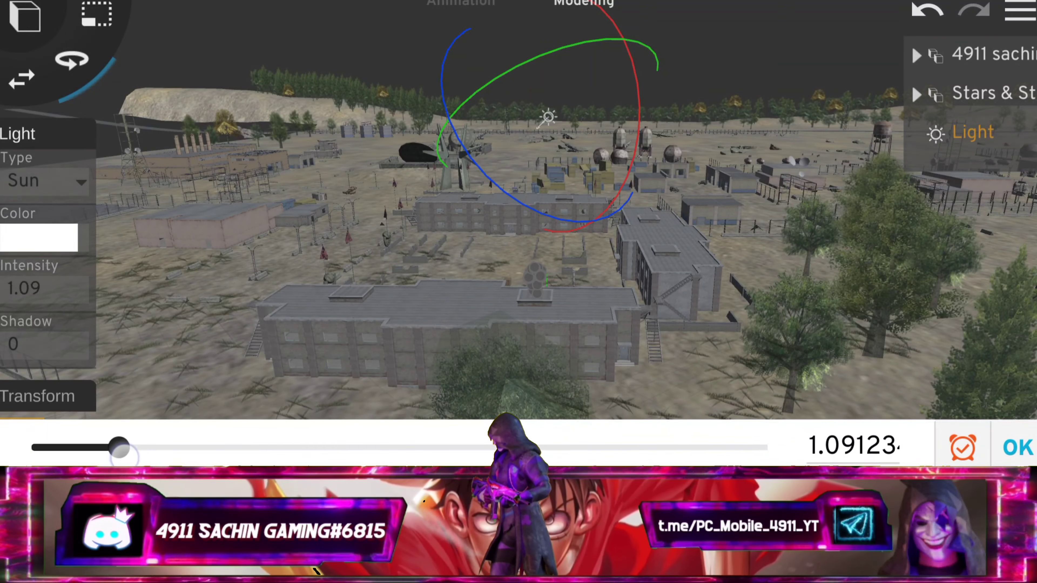
{"action": "left_click", "coordinate": [1017, 447]}
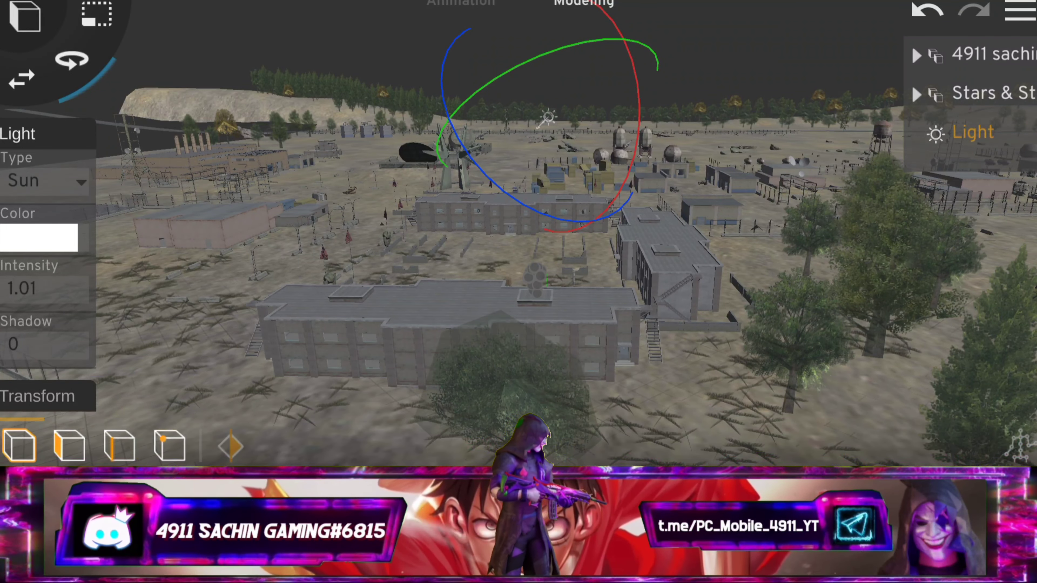
{"action": "left_click_drag", "start_coordinate": [531, 306], "coordinate": [530, 183]}
{"action": "left_click", "coordinate": [539, 261]}
- Leave the tree's material settings and reselect the sun light from the object list
{"action": "left_click", "coordinate": [45, 171]}
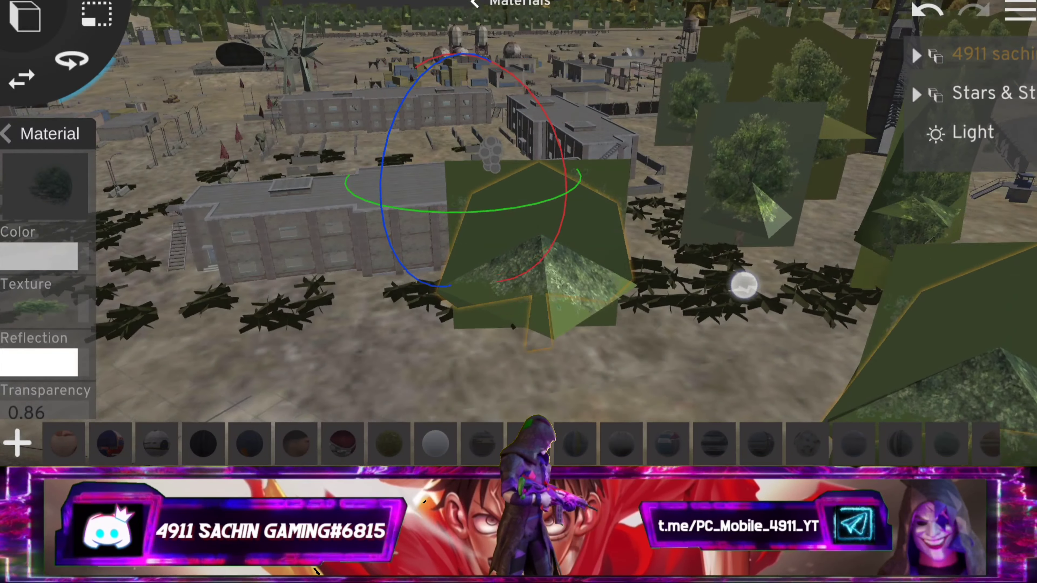
{"action": "left_click_drag", "start_coordinate": [746, 284], "coordinate": [736, 253]}
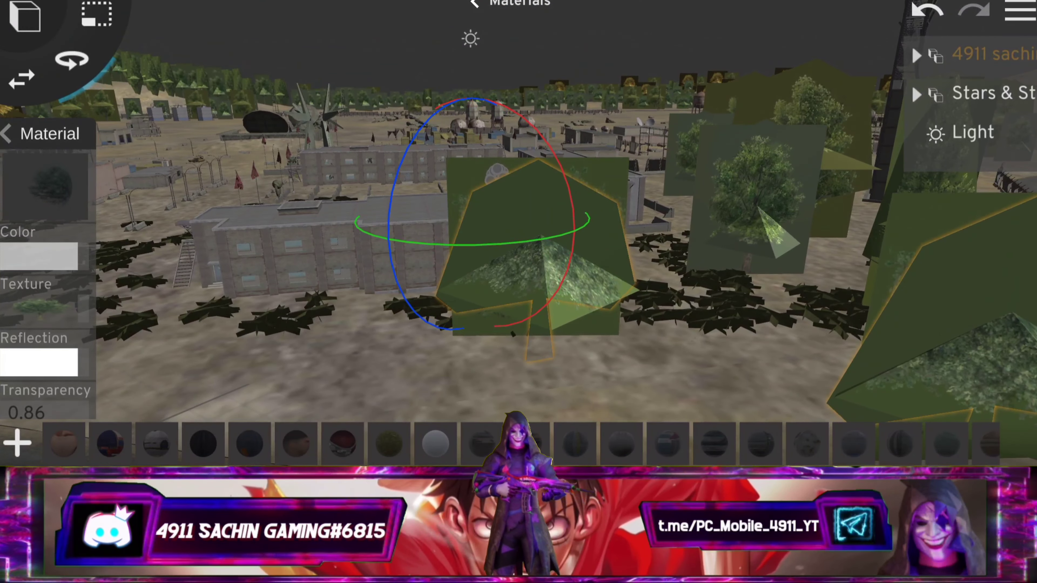
{"action": "mouse_move", "coordinate": [496, 173]}
{"action": "left_mouse_down"}
{"action": "mouse_move", "coordinate": [807, 268]}
{"action": "mouse_move", "coordinate": [764, 243]}
{"action": "mouse_move", "coordinate": [858, 332]}
{"action": "mouse_move", "coordinate": [692, 295]}
{"action": "mouse_move", "coordinate": [784, 343]}
{"action": "mouse_move", "coordinate": [701, 347]}
{"action": "mouse_move", "coordinate": [797, 342]}
{"action": "mouse_move", "coordinate": [775, 286]}
{"action": "left_mouse_up"}
{"action": "left_click", "coordinate": [973, 132]}
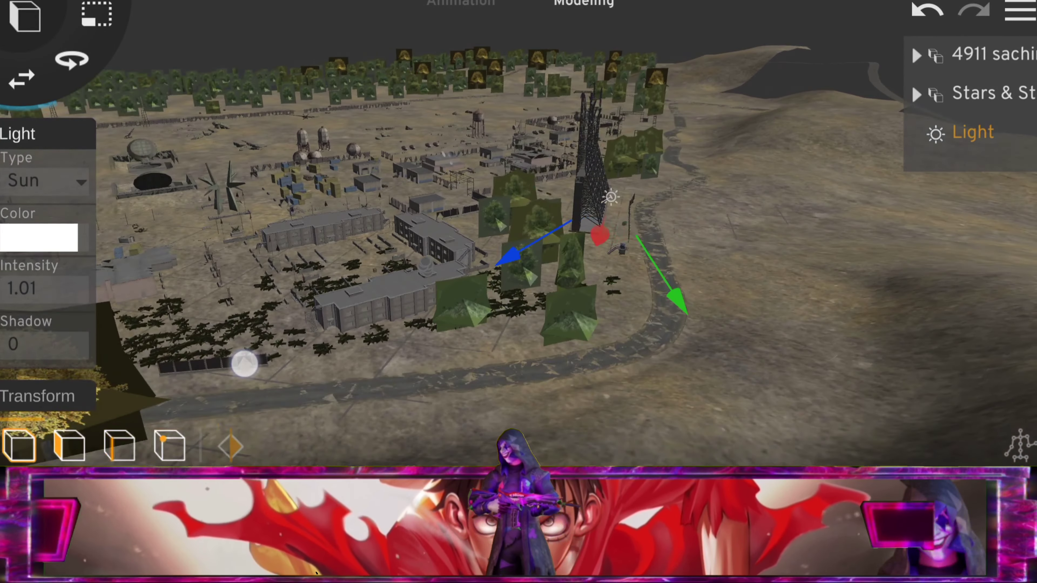
- Reselect the sun light and rotate it to re-aim the daylight over the base
{"action": "left_click_drag", "start_coordinate": [243, 364], "coordinate": [134, 341]}
{"action": "mouse_move", "coordinate": [841, 345]}
{"action": "left_mouse_down"}
{"action": "mouse_move", "coordinate": [713, 303]}
{"action": "mouse_move", "coordinate": [743, 330]}
{"action": "mouse_move", "coordinate": [688, 362]}
{"action": "left_mouse_up"}
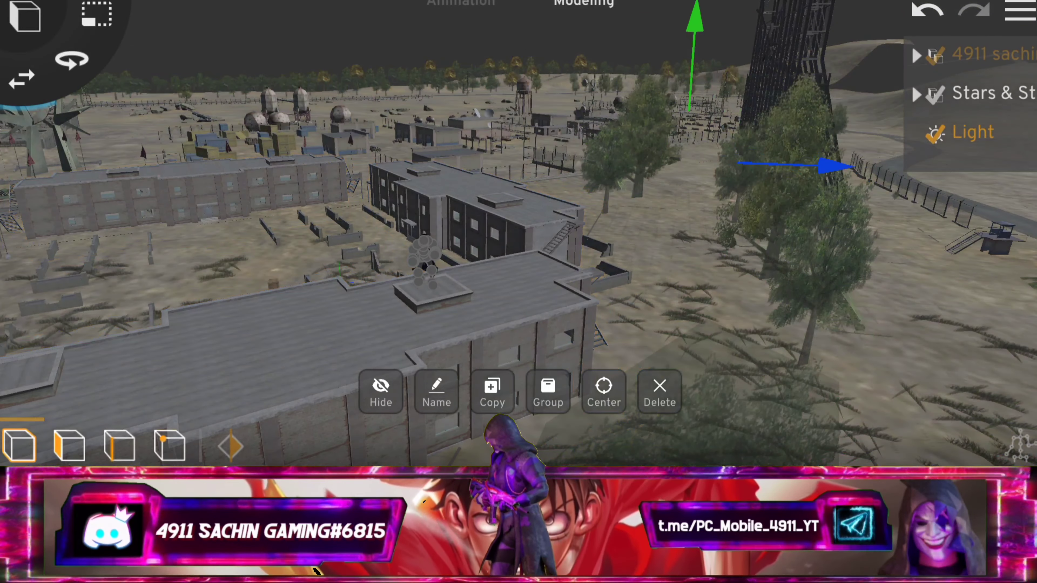
{"action": "mouse_move", "coordinate": [775, 286]}
{"action": "left_mouse_down"}
{"action": "mouse_move", "coordinate": [812, 333]}
{"action": "mouse_move", "coordinate": [857, 286]}
{"action": "left_mouse_up"}
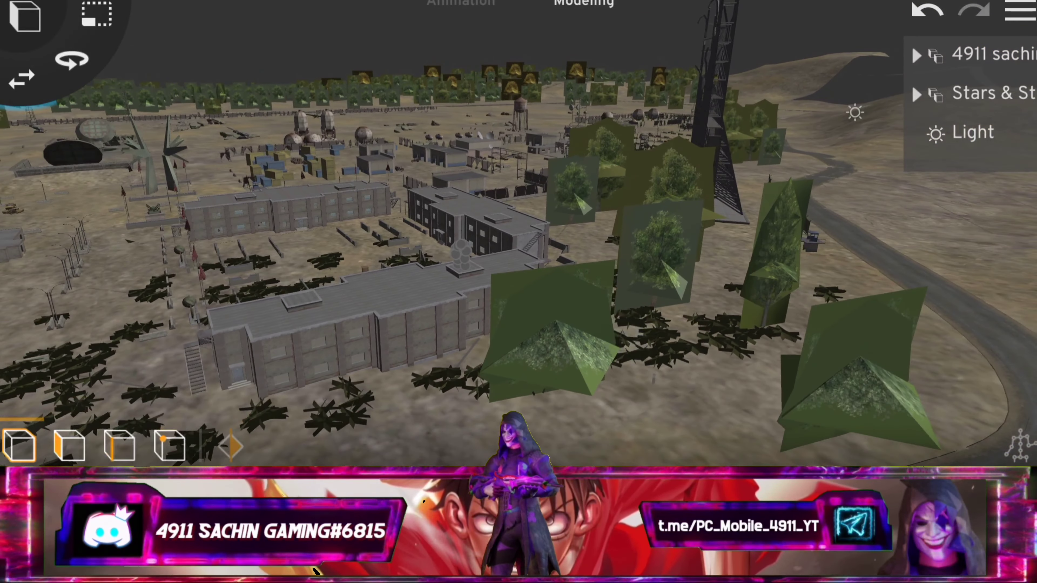
{"action": "left_click", "coordinate": [901, 122]}
{"action": "mouse_move", "coordinate": [801, 172]}
{"action": "left_mouse_down"}
{"action": "mouse_move", "coordinate": [826, 181]}
{"action": "mouse_move", "coordinate": [604, 267]}
{"action": "left_mouse_up"}
{"action": "left_click_drag", "start_coordinate": [805, 170], "coordinate": [748, 204]}
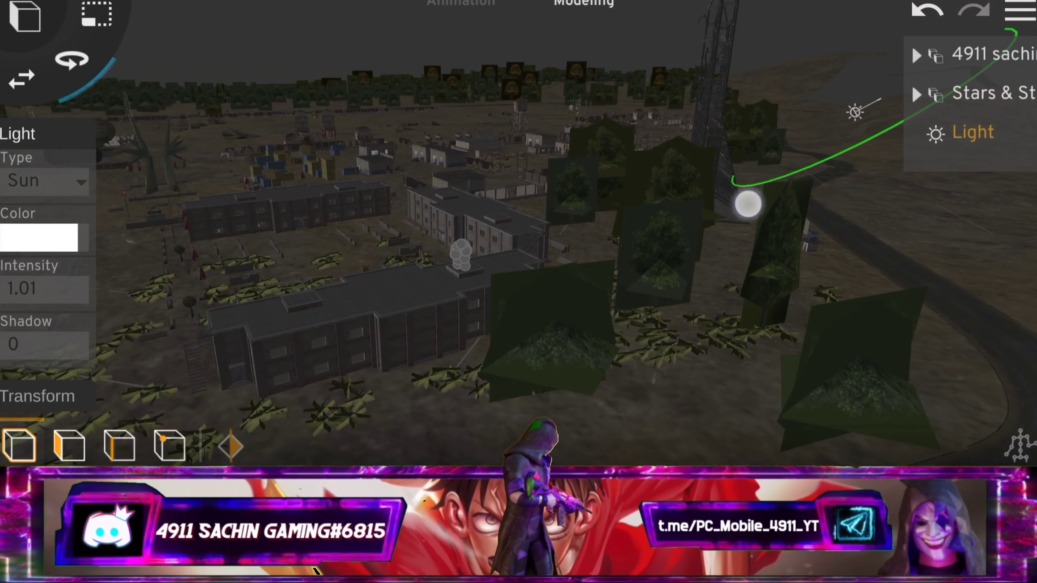
{"action": "mouse_move", "coordinate": [833, 164]}
{"action": "left_mouse_down"}
{"action": "mouse_move", "coordinate": [683, 250]}
{"action": "mouse_move", "coordinate": [766, 204]}
{"action": "left_mouse_up"}
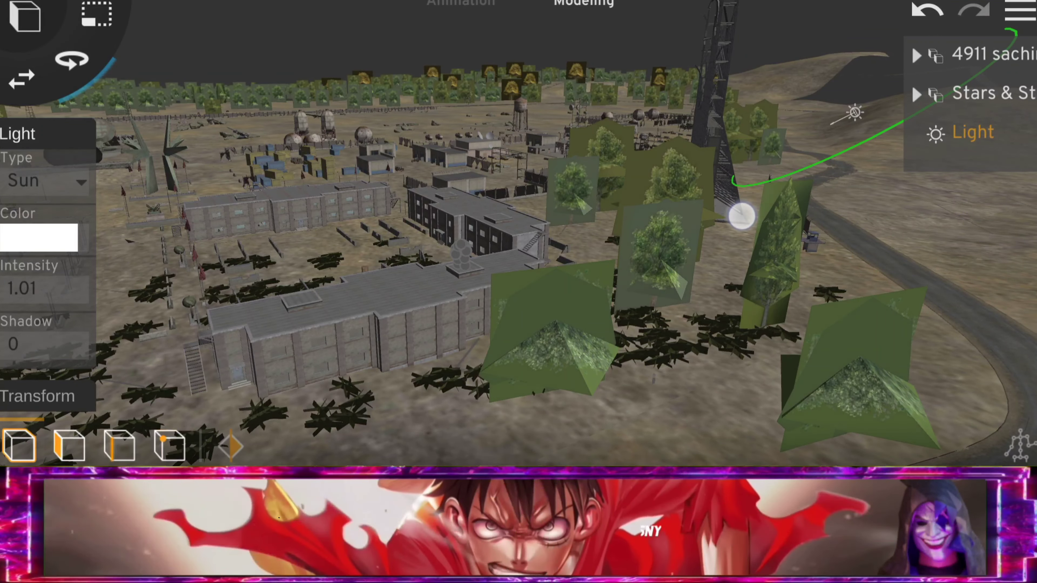
{"action": "scroll", "coordinate": [420, 315], "scroll_direction": "up", "scroll_amount": 10}
{"action": "mouse_move", "coordinate": [741, 281]}
{"action": "left_mouse_down"}
{"action": "mouse_move", "coordinate": [940, 327]}
{"action": "mouse_move", "coordinate": [790, 271]}
{"action": "mouse_move", "coordinate": [887, 236]}
{"action": "mouse_move", "coordinate": [901, 241]}
{"action": "mouse_move", "coordinate": [774, 223]}
{"action": "left_mouse_up"}
{"action": "scroll", "coordinate": [490, 302], "scroll_direction": "down", "scroll_amount": 5}
{"action": "scroll", "coordinate": [486, 308], "scroll_direction": "down", "scroll_amount": 5}
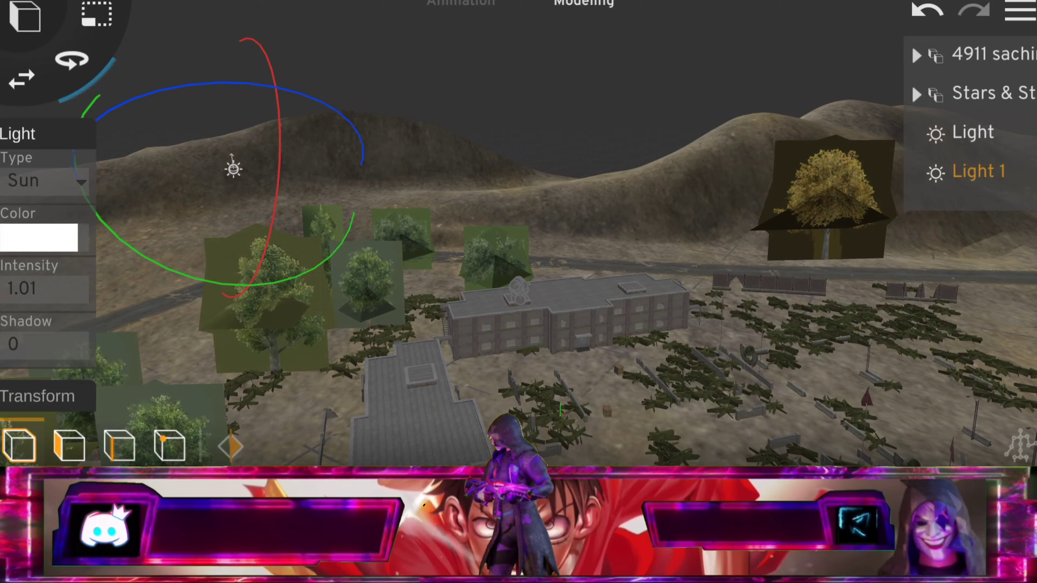
- Orbit, pan and zoom in to a close view of the textured rooftop character
{"action": "left_click_drag", "start_coordinate": [694, 327], "coordinate": [799, 360]}
{"action": "scroll", "coordinate": [507, 339], "scroll_direction": "up", "scroll_amount": 3}
{"action": "left_click_drag", "start_coordinate": [331, 343], "coordinate": [334, 264]}
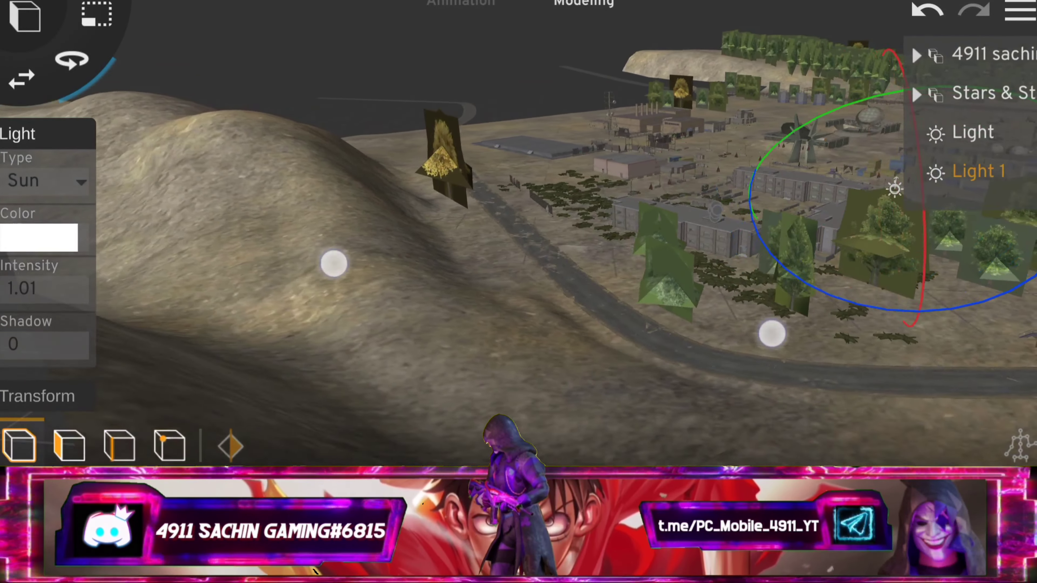
{"action": "scroll", "coordinate": [553, 299], "scroll_direction": "up", "scroll_amount": 3}
{"action": "scroll", "coordinate": [498, 302], "scroll_direction": "up", "scroll_amount": 3}
{"action": "scroll", "coordinate": [490, 302], "scroll_direction": "up", "scroll_amount": 3}
{"action": "scroll", "coordinate": [486, 297], "scroll_direction": "up", "scroll_amount": 3}
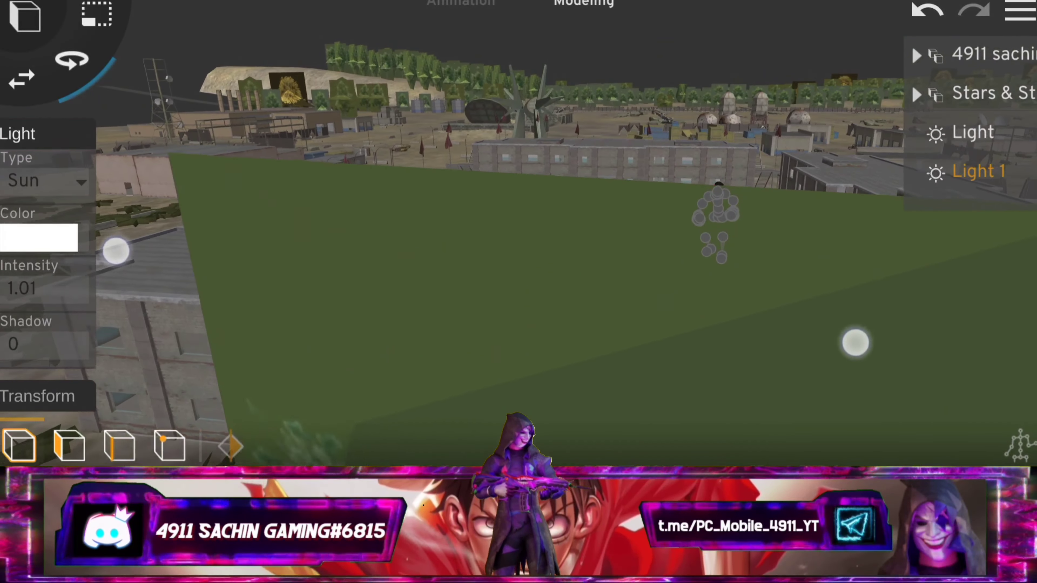
{"action": "scroll", "coordinate": [486, 297], "scroll_direction": "up", "scroll_amount": 3}
{"action": "scroll", "coordinate": [479, 294], "scroll_direction": "up", "scroll_amount": 3}
{"action": "scroll", "coordinate": [543, 282], "scroll_direction": "up", "scroll_amount": 3}
{"action": "scroll", "coordinate": [530, 298], "scroll_direction": "up", "scroll_amount": 3}
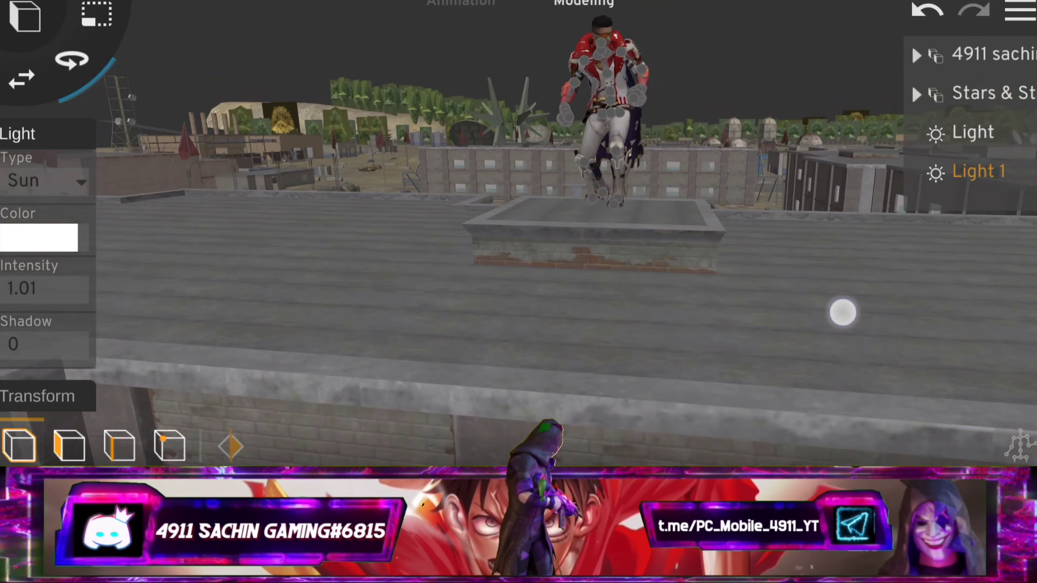
{"action": "scroll", "coordinate": [527, 265], "scroll_direction": "up", "scroll_amount": 5}
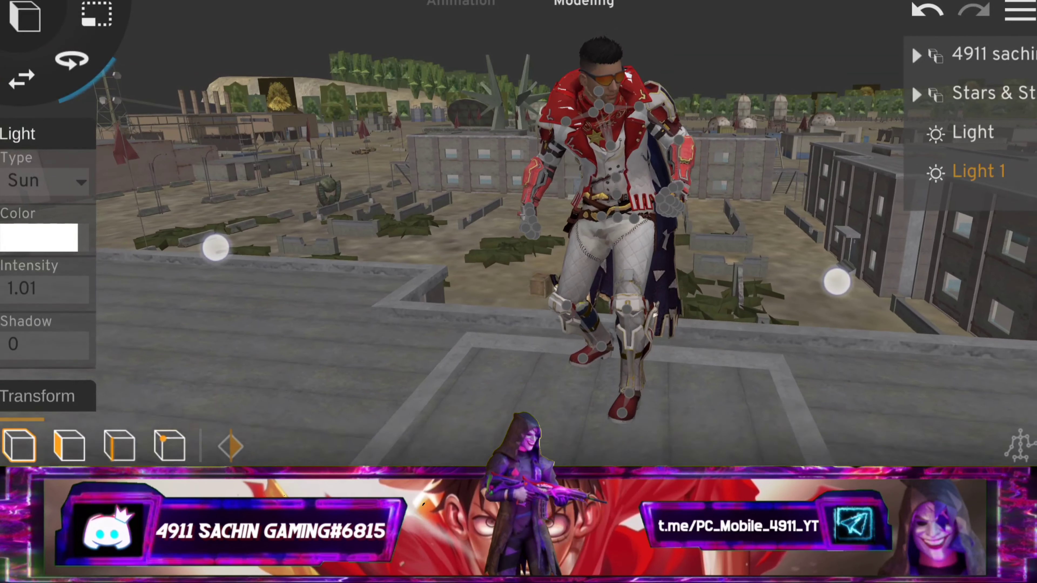
{"action": "mouse_move", "coordinate": [831, 280]}
{"action": "left_mouse_down"}
{"action": "mouse_move", "coordinate": [847, 292]}
{"action": "mouse_move", "coordinate": [880, 279]}
{"action": "left_mouse_up"}
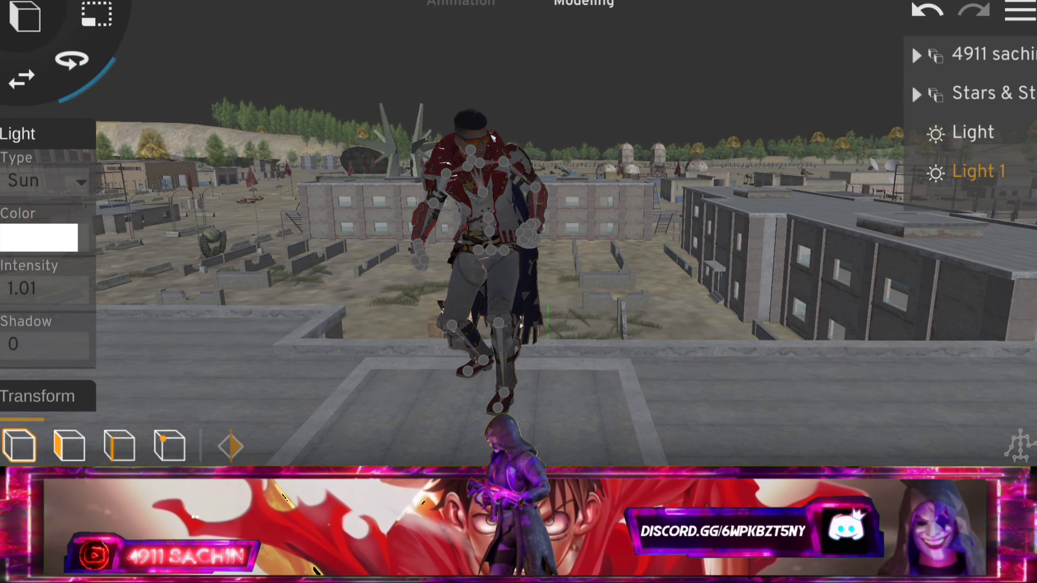
- Start animation playback with the spacebar so the rooftop character performs its kick
{"action": "key", "text": "space"}
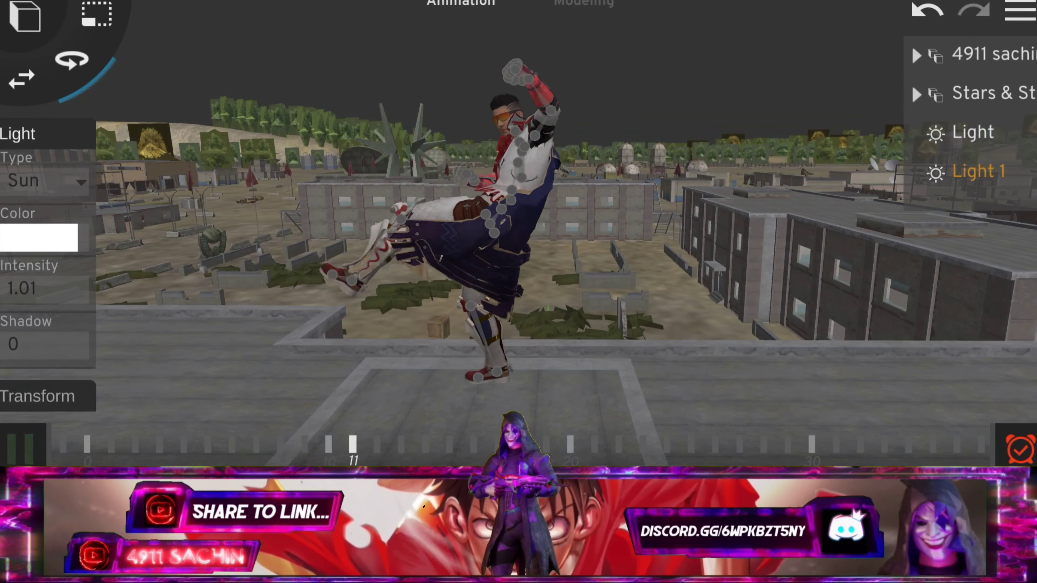